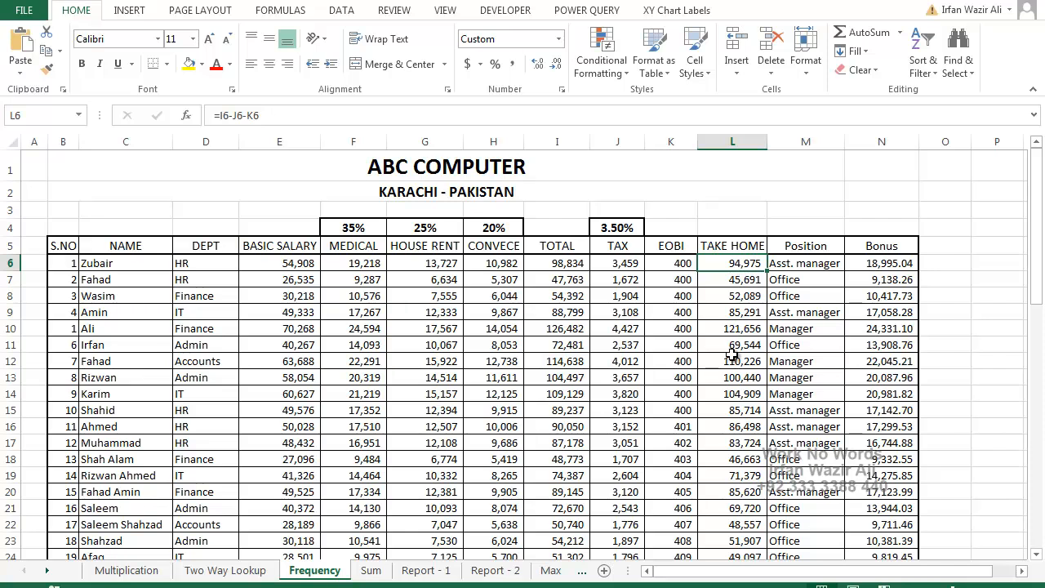
# Step: Look through the payroll table and the salary and bonus bin tables below it on the Frequency sheet
pyautogui.scroll(-1, 733, 353)
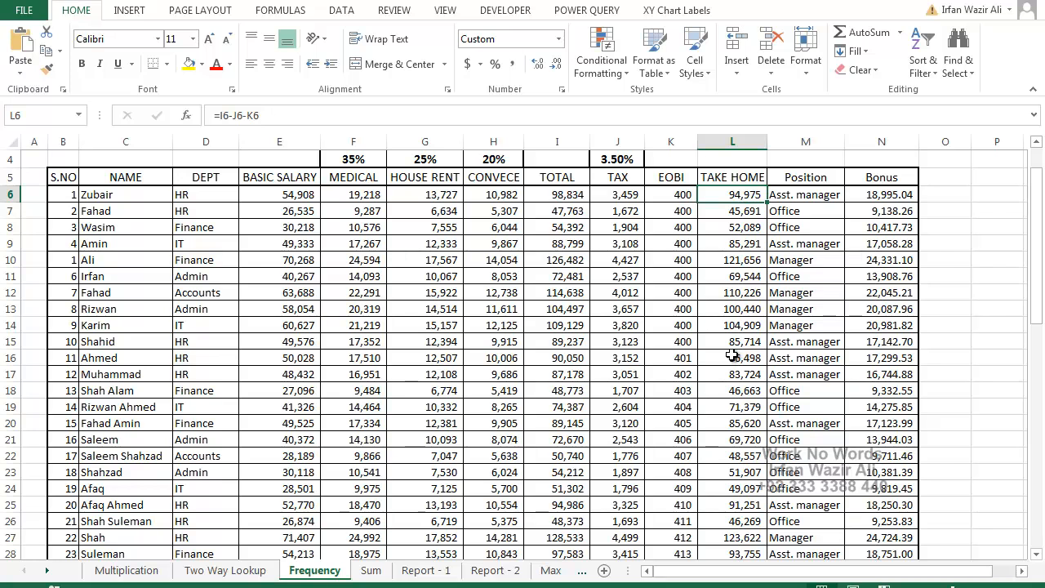
pyautogui.scroll(-1, 733, 356)
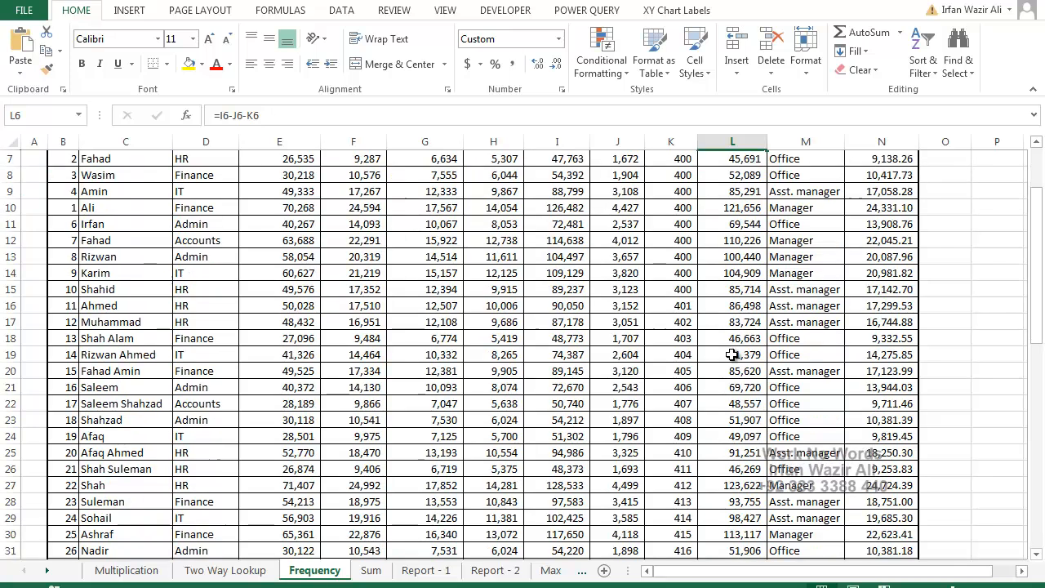
pyautogui.scroll(-1, 732, 354)
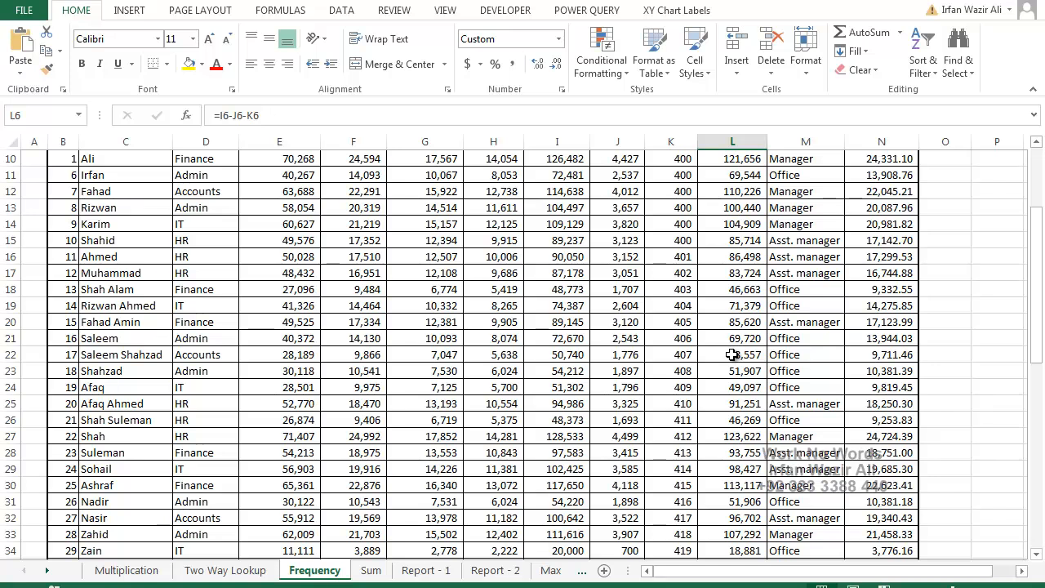
pyautogui.scroll(3, 733, 353)
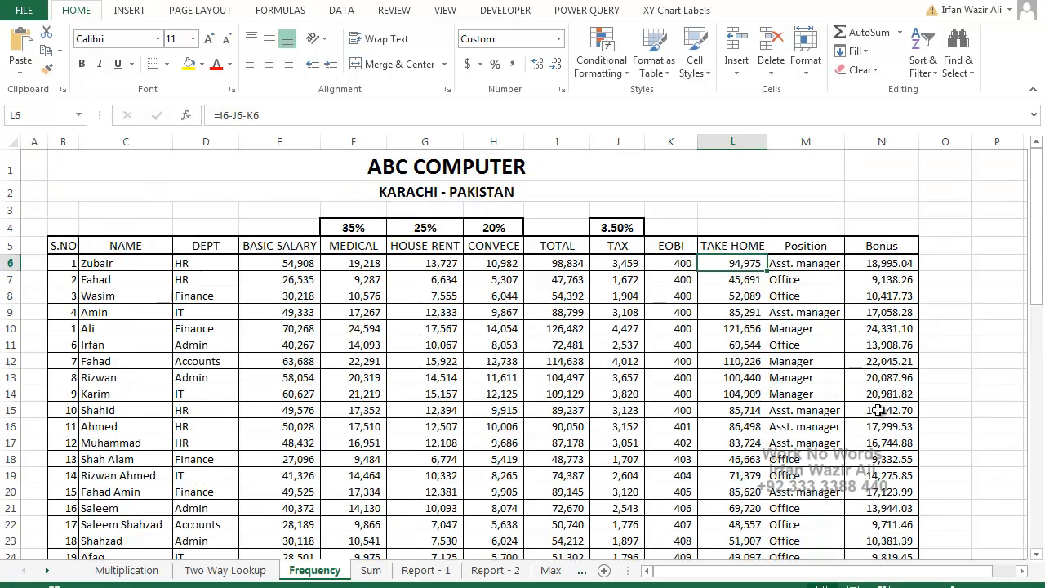
pyautogui.scroll(-2, 875, 408)
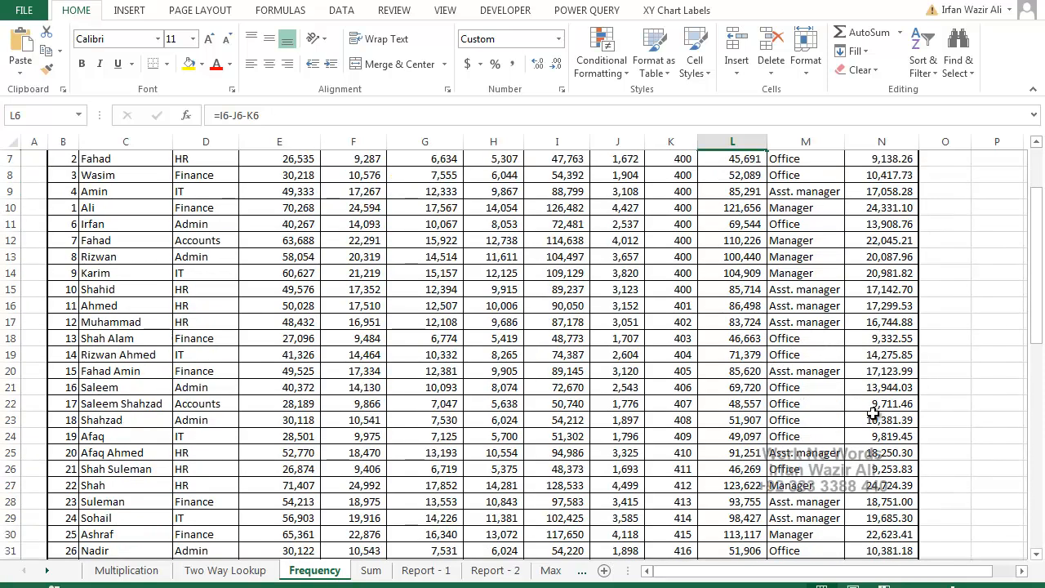
pyautogui.scroll(-5, 873, 414)
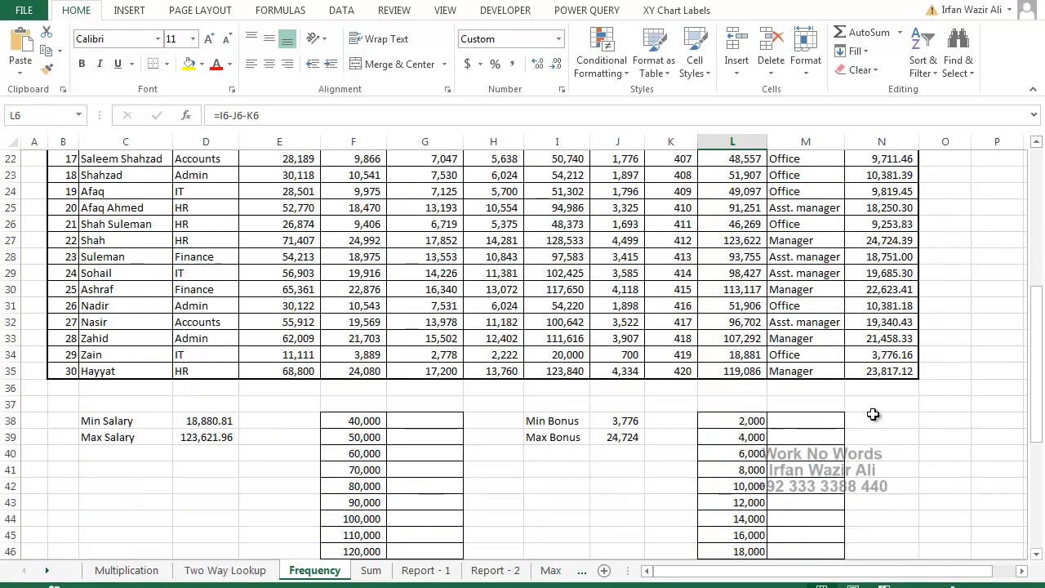
pyautogui.scroll(-1, 873, 414)
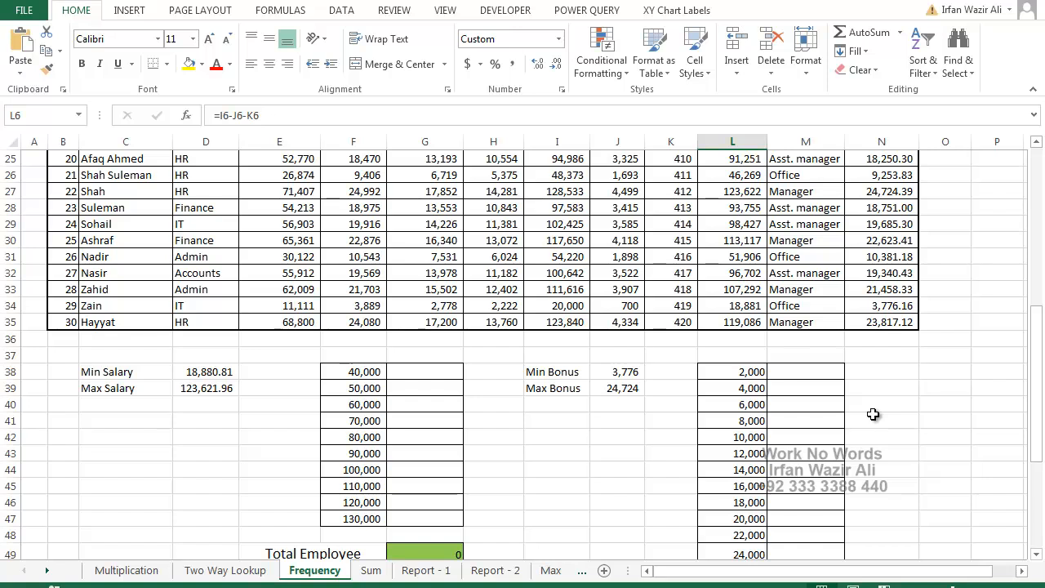
pyautogui.scroll(-1, 873, 414)
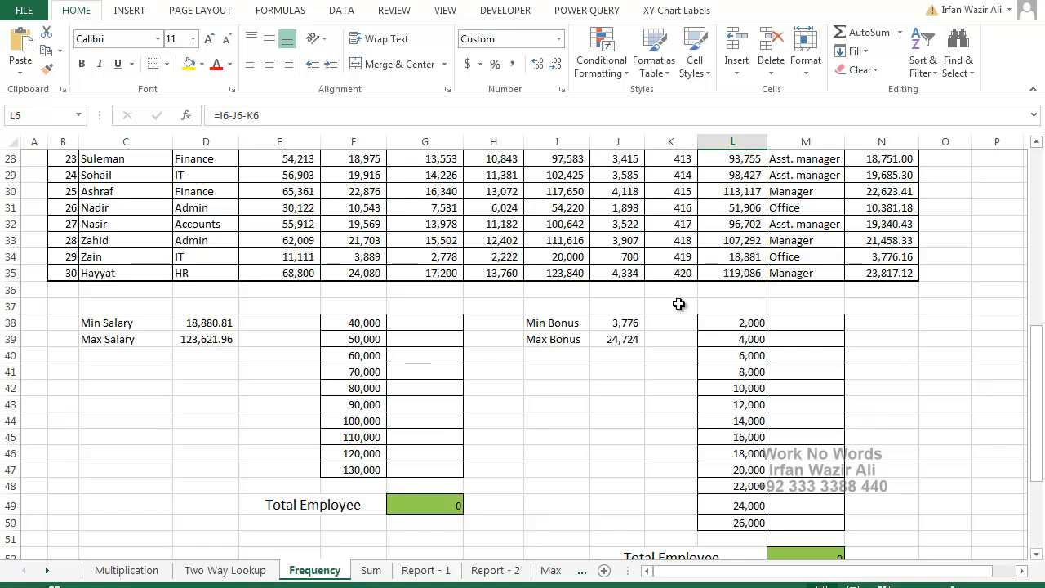
# Step: Enter a COUNTA formula in L36 that counts the TAKE HOME values in L6:L35
pyautogui.click(719, 295)
pyautogui.scroll(9, 720, 296)
pyautogui.scroll(-7, 719, 294)
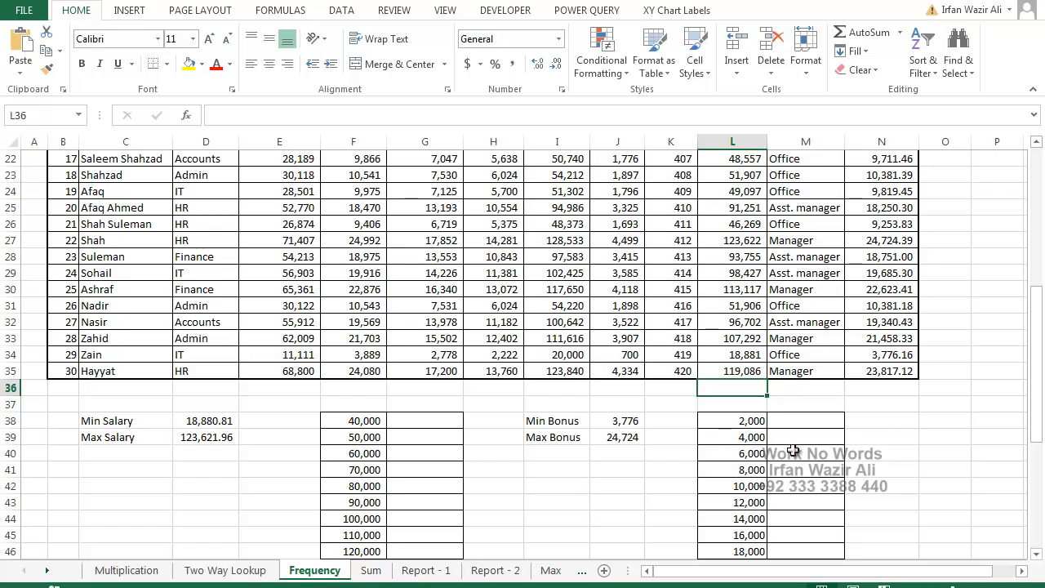
pyautogui.write('=counta')
pyautogui.press('Tab')
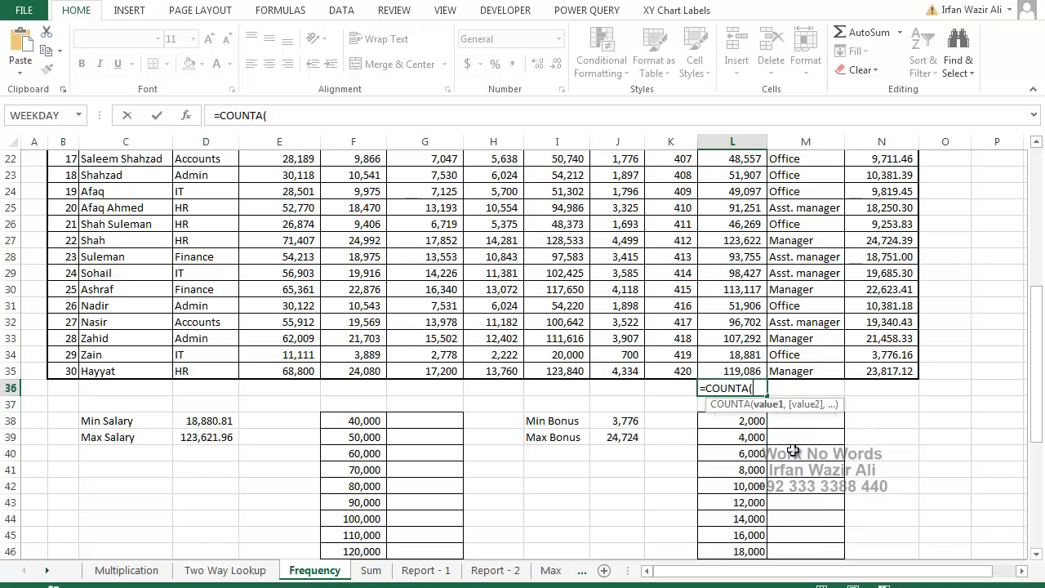
pyautogui.click(733, 371)
pyautogui.hotkey('ctrl', 'shift', 'Up')
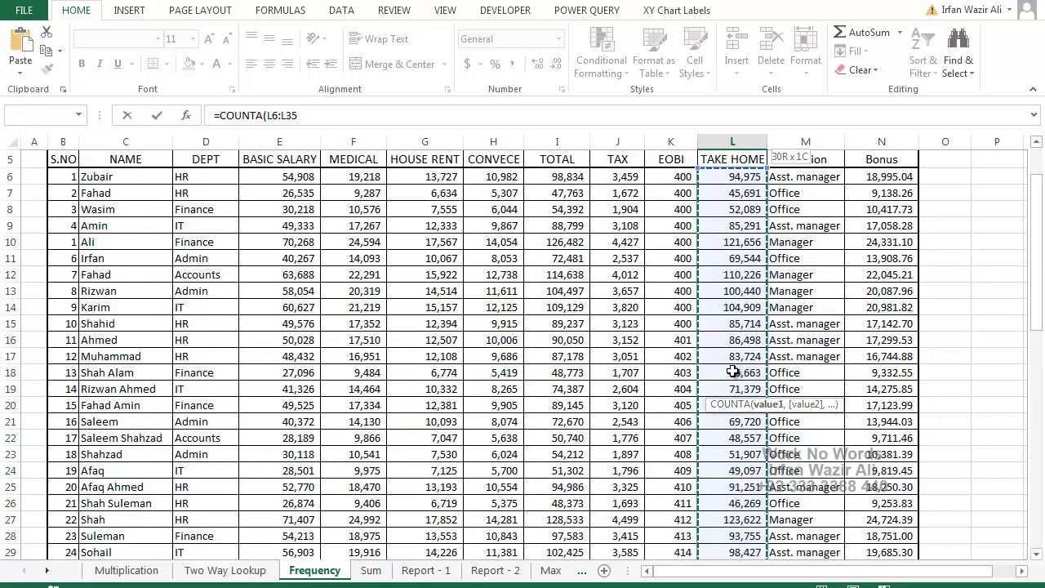
pyautogui.press('Return')
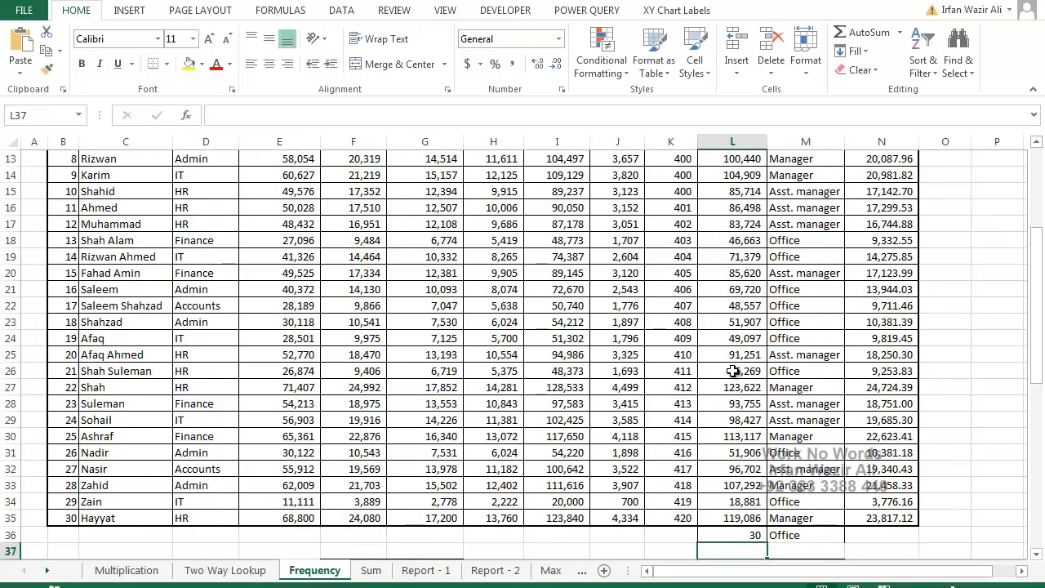
# Step: Clear the unwanted Office entry from cell M36 beside the count
pyautogui.scroll(-2, 733, 371)
pyautogui.click(738, 436)
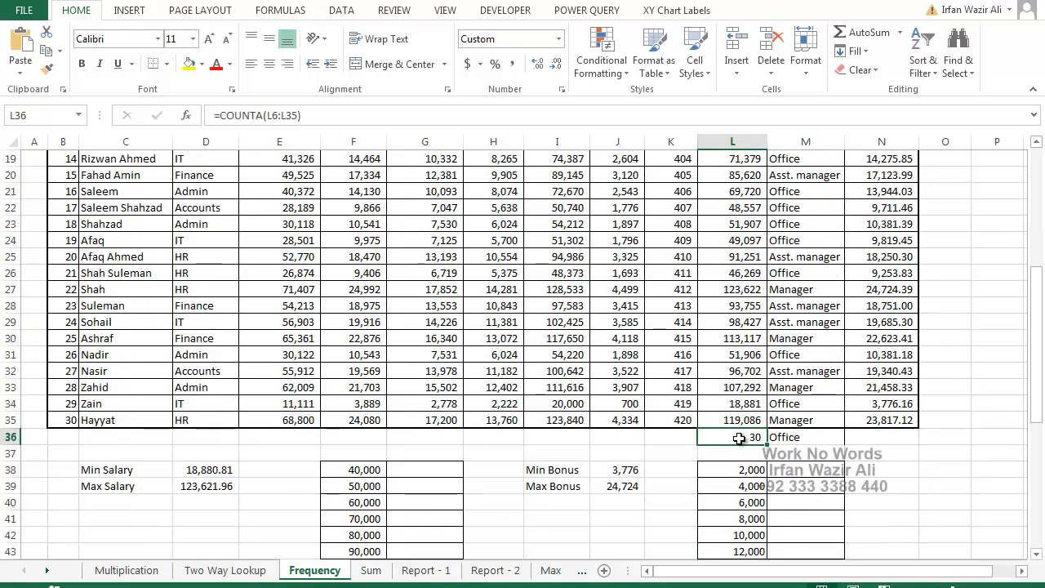
pyautogui.press('Right')
pyautogui.press('Delete')
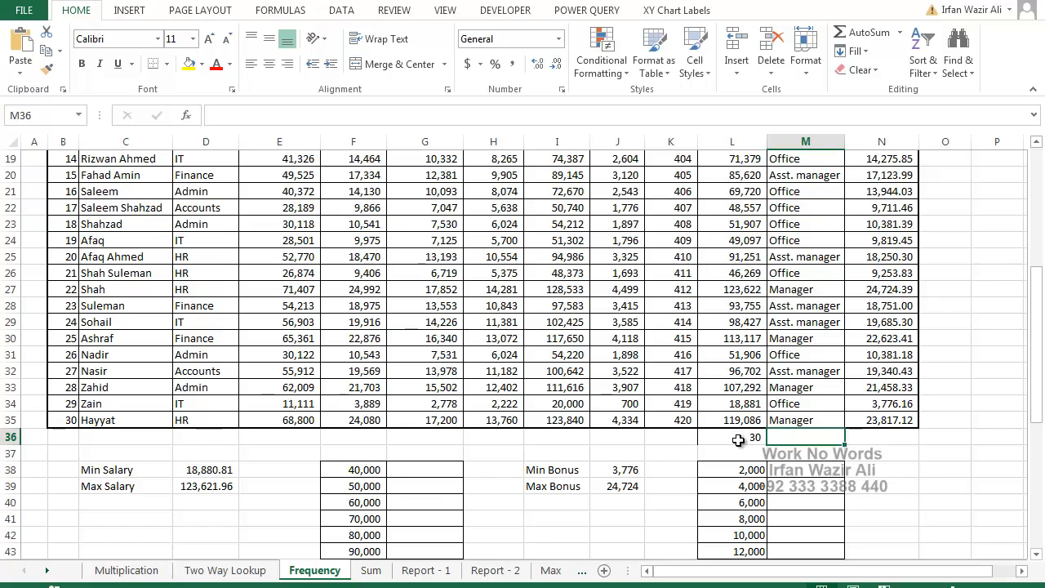
# Step: Inspect the Min Salary and Max Salary formulas in D38 and D39 without changing them
pyautogui.doubleClick(222, 469)
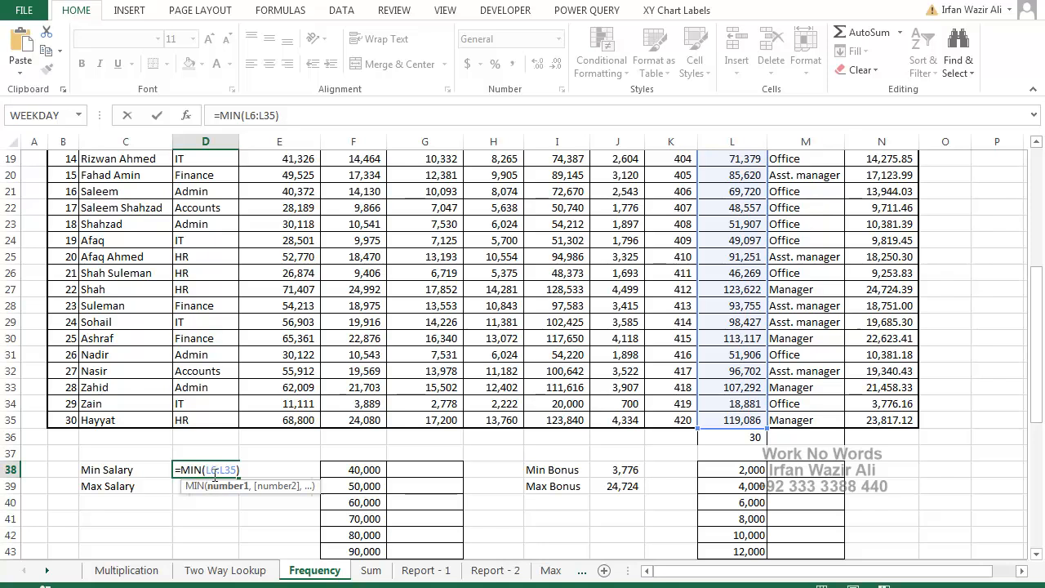
pyautogui.scroll(-1, 214, 477)
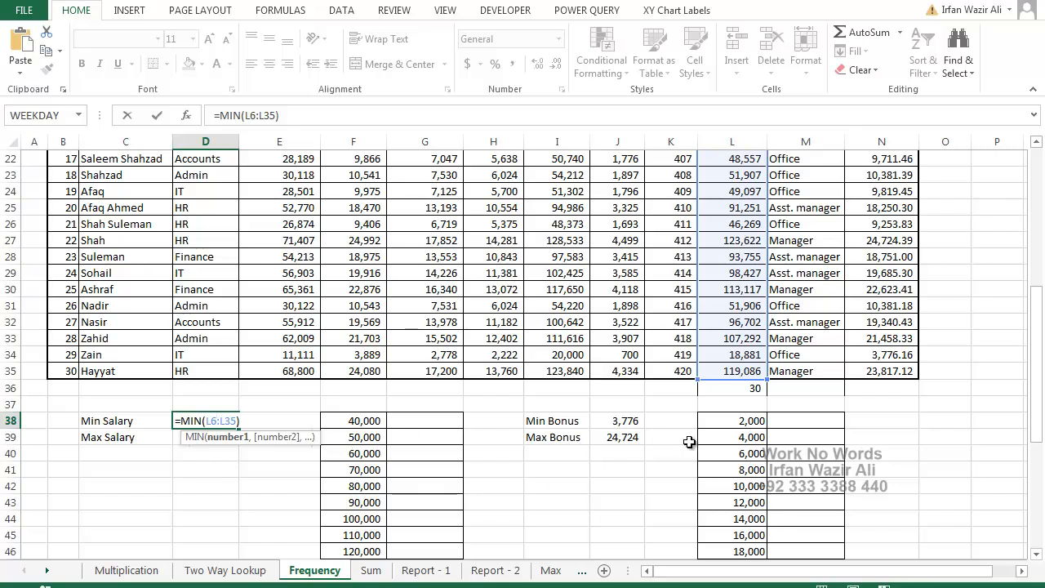
pyautogui.hotkey('ctrl', 'Return')
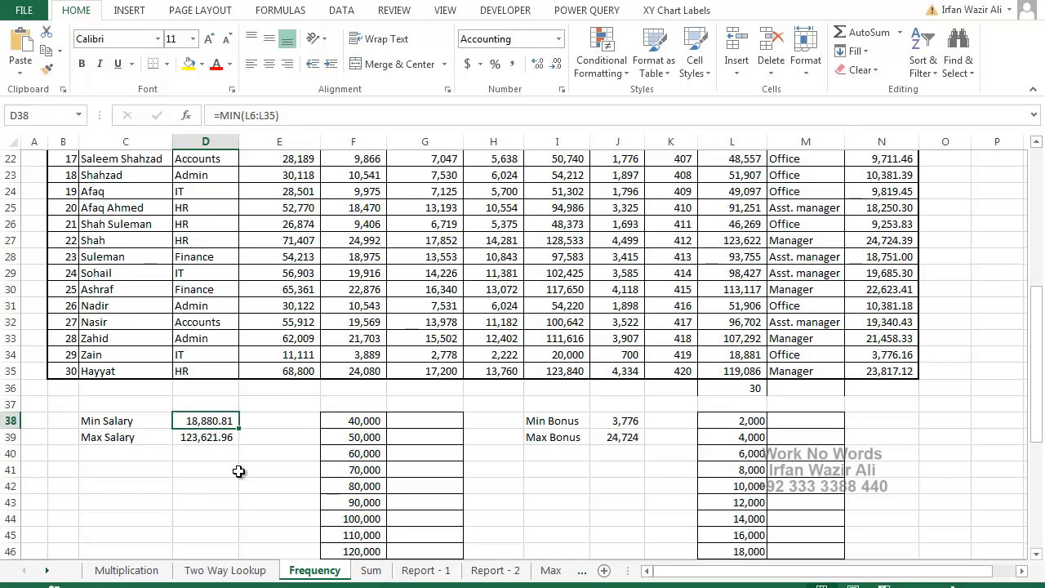
pyautogui.doubleClick(200, 439)
pyautogui.hotkey('ctrl', 'Return')
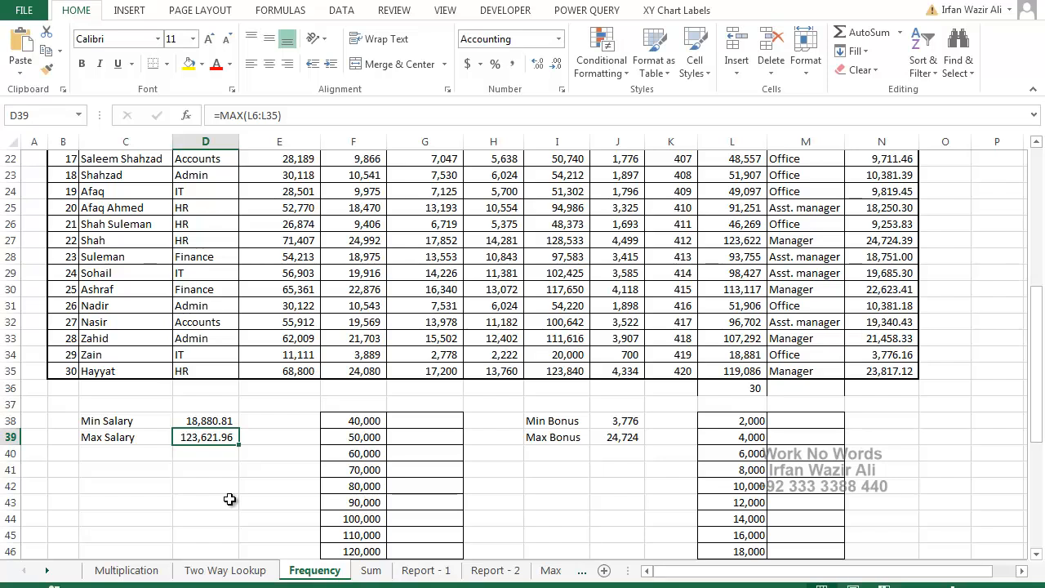
pyautogui.click(211, 421)
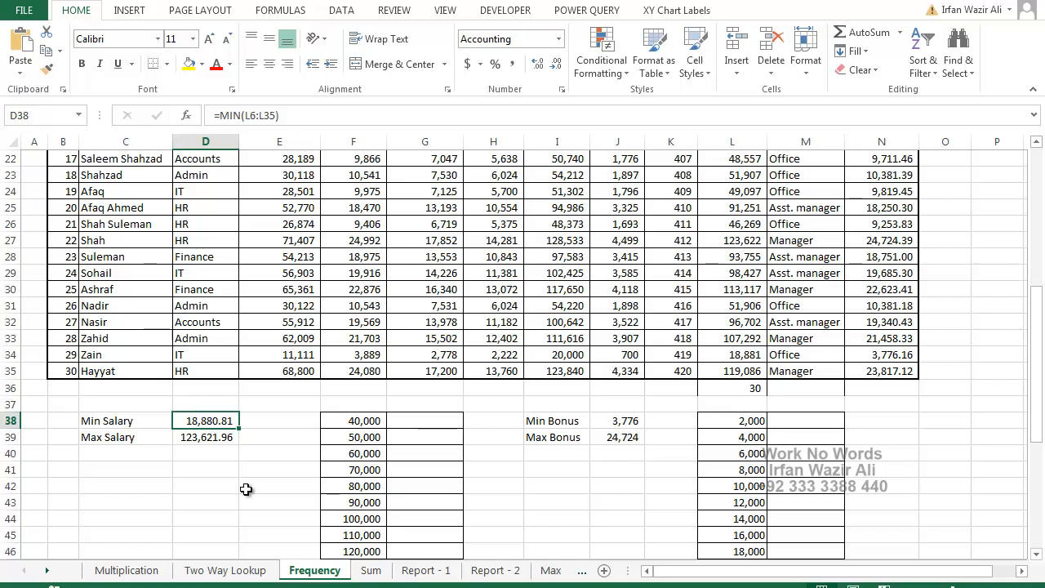
pyautogui.scroll(-1, 246, 489)
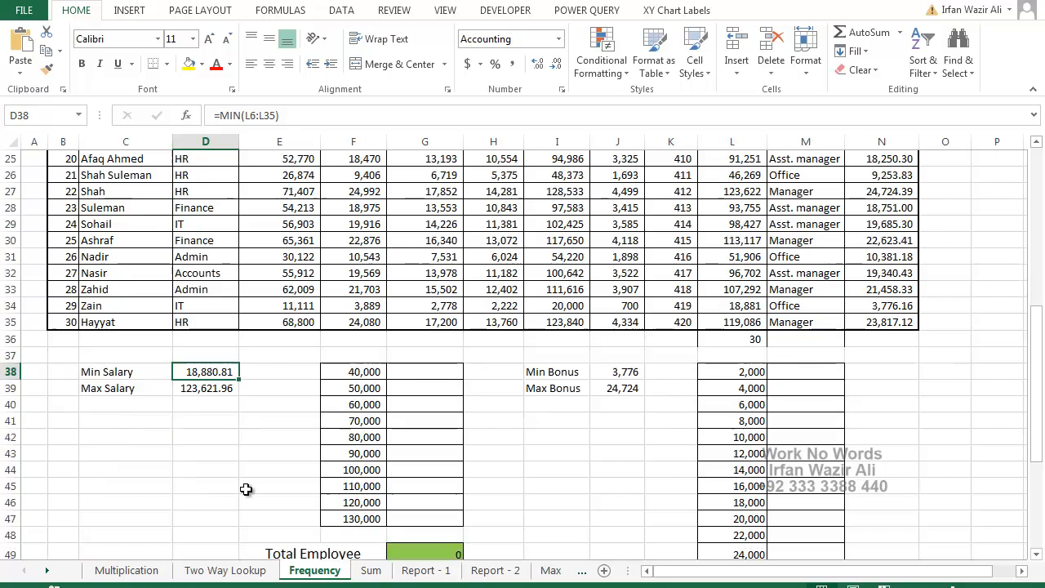
# Step: Review the first and last salary bins in F38:F47 and set the first bin to 10000
pyautogui.click(353, 374)
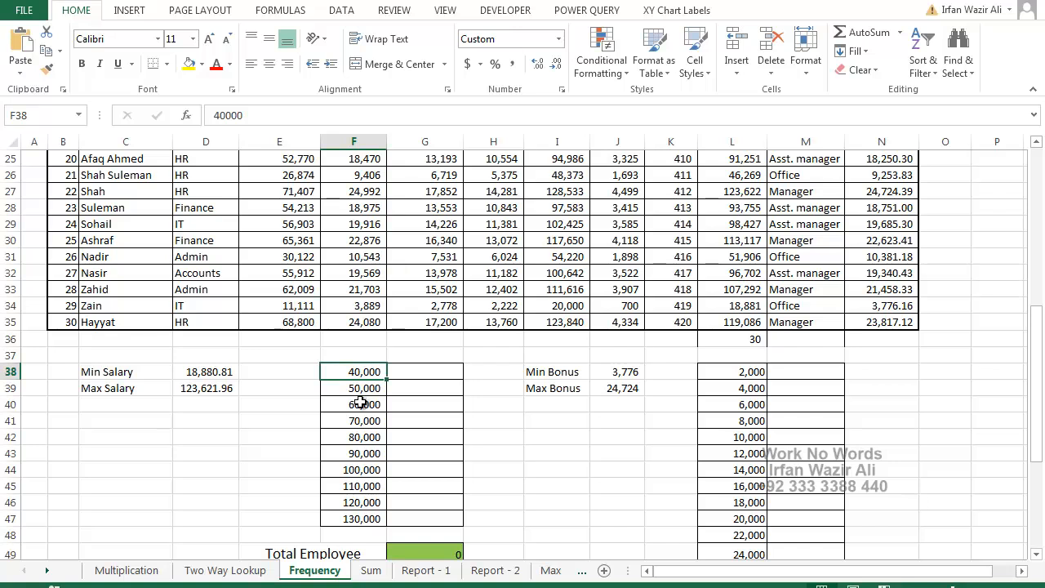
pyautogui.click(372, 520)
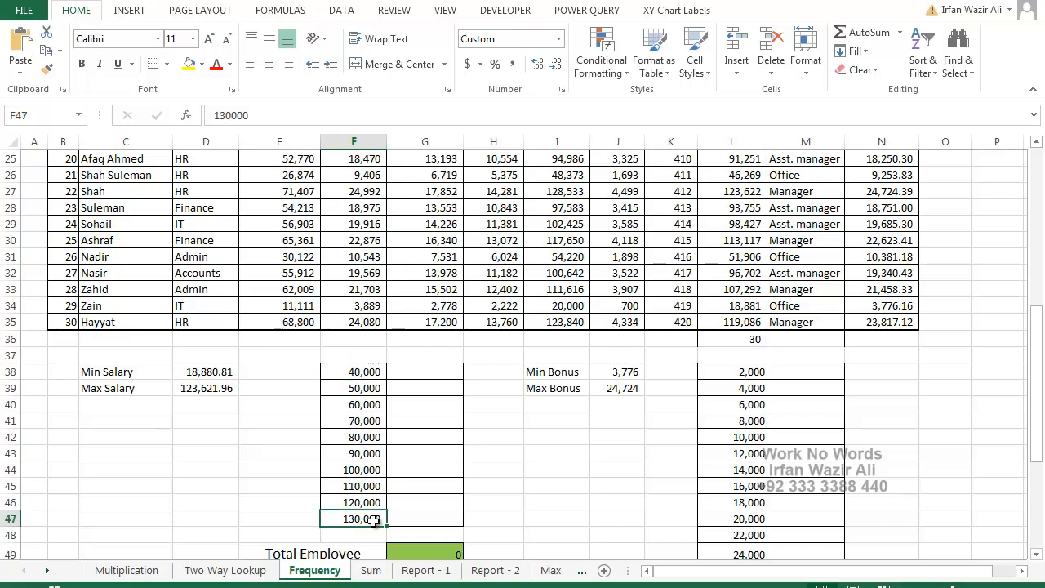
pyautogui.click(363, 374)
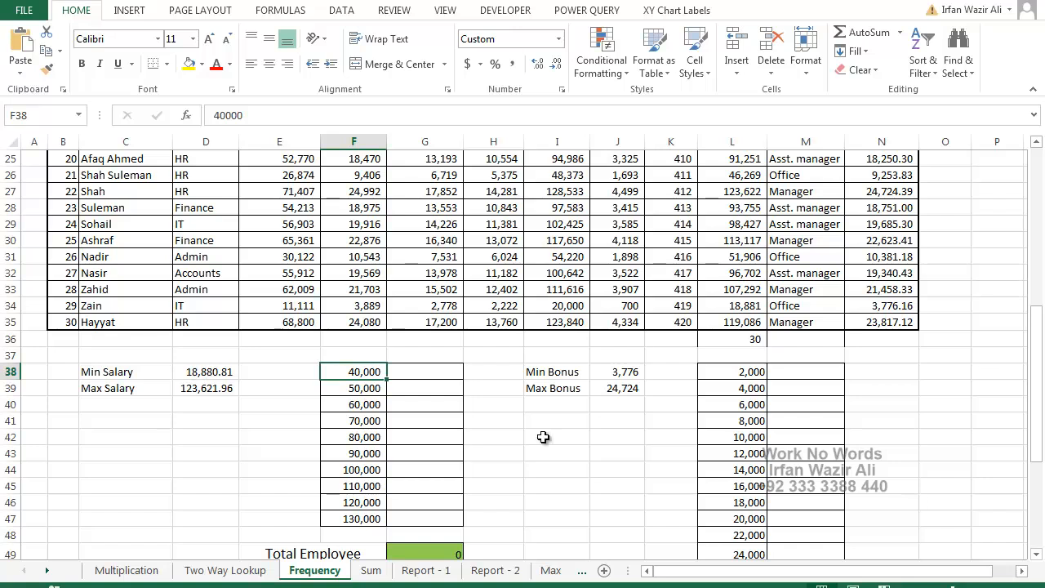
pyautogui.write('10000')
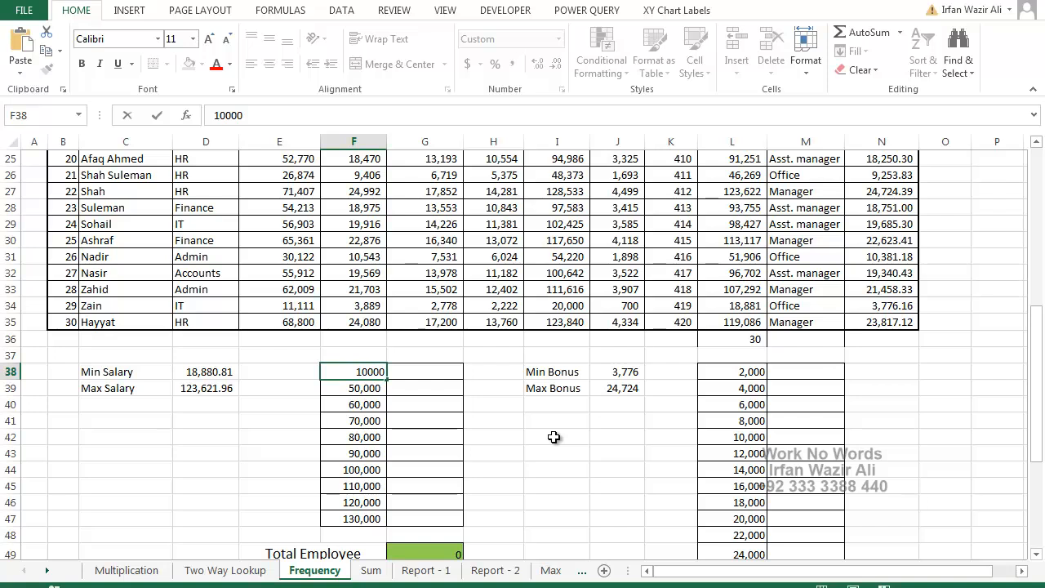
pyautogui.press('Return')
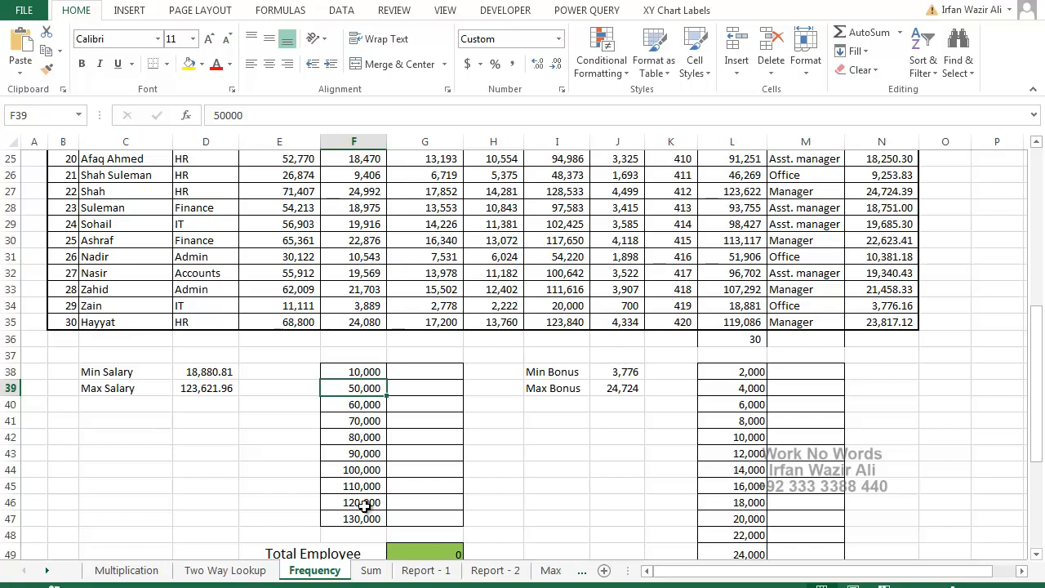
# Step: Check the Total Employee sum formula in G49 against the COUNTA formula in L36
pyautogui.click(436, 547)
pyautogui.scroll(-1, 495, 508)
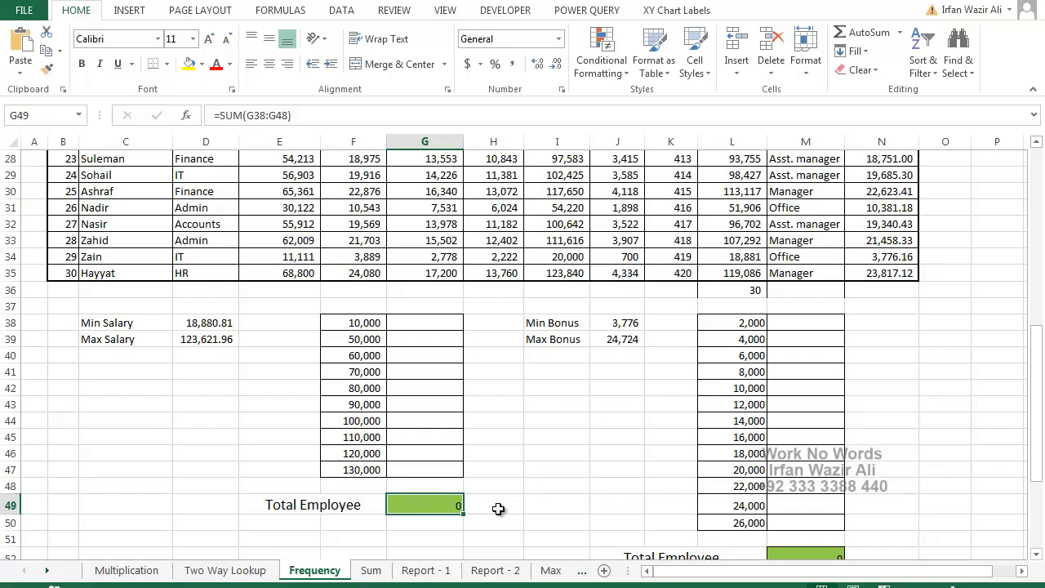
pyautogui.click(749, 294)
pyautogui.scroll(2, 583, 397)
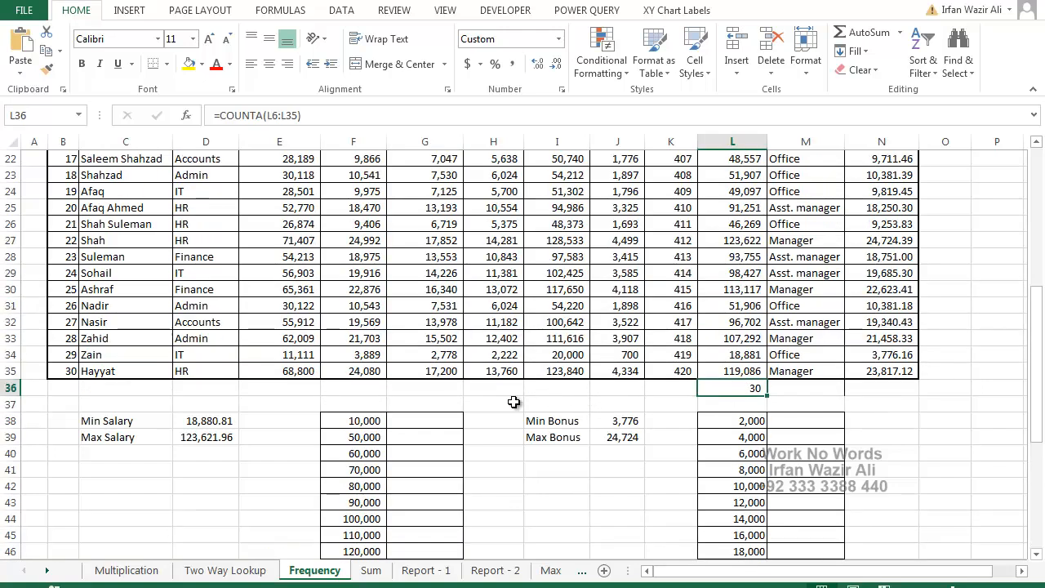
# Step: Select the empty cells G38:G47 beside the salary bins and auto-fit the width of column D
pyautogui.click(449, 420)
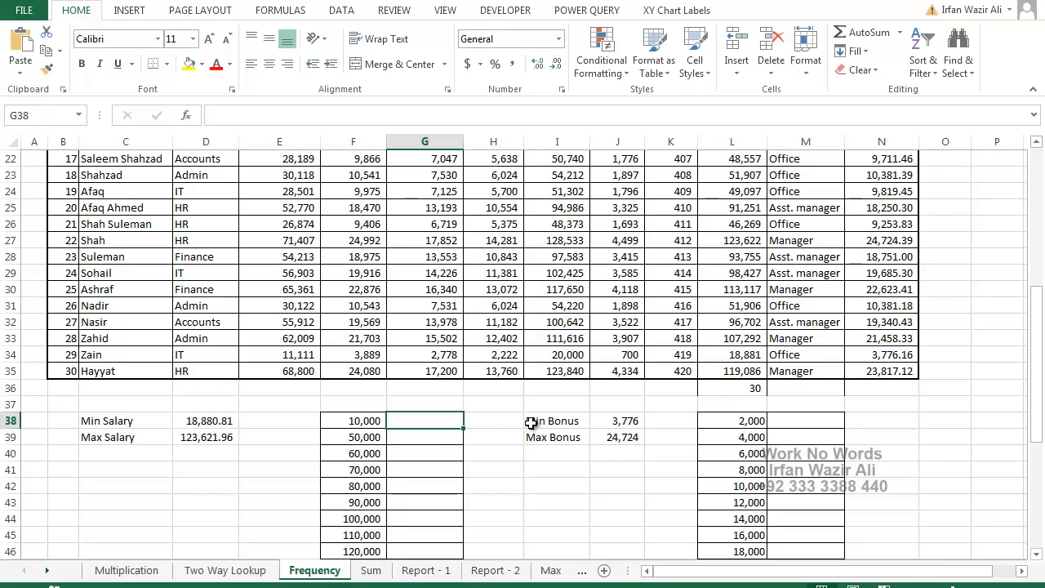
pyautogui.scroll(-1, 531, 422)
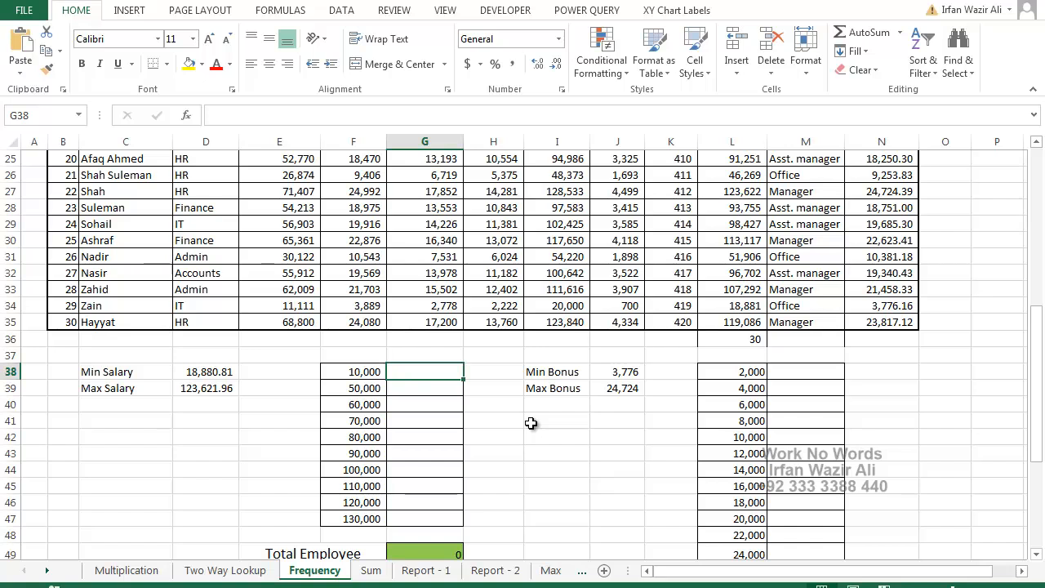
pyautogui.moveTo(407, 372); pyautogui.dragTo(415, 518)
pyautogui.scroll(1, 439, 481)
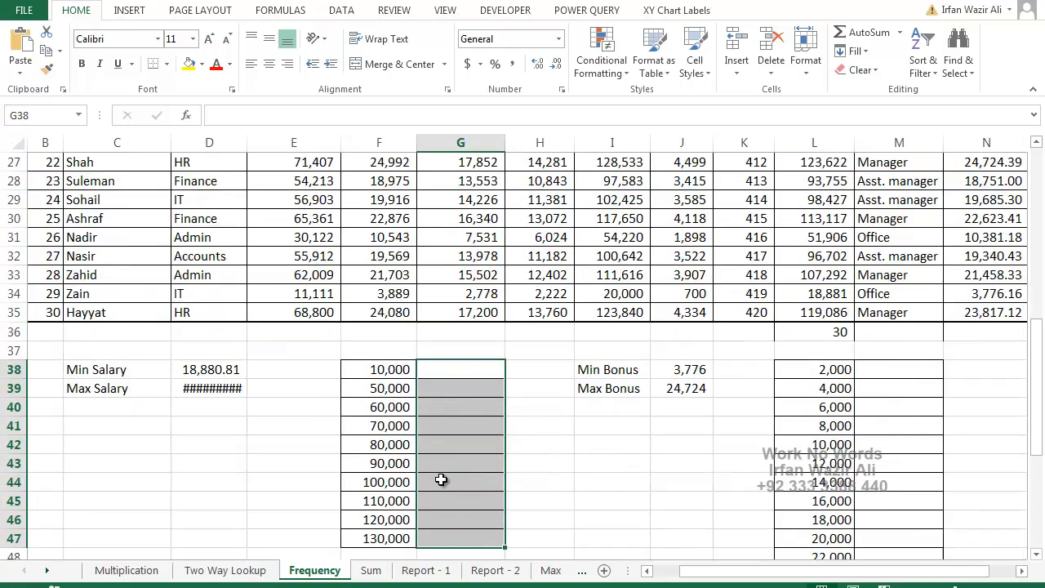
pyautogui.scroll(-1, 441, 480)
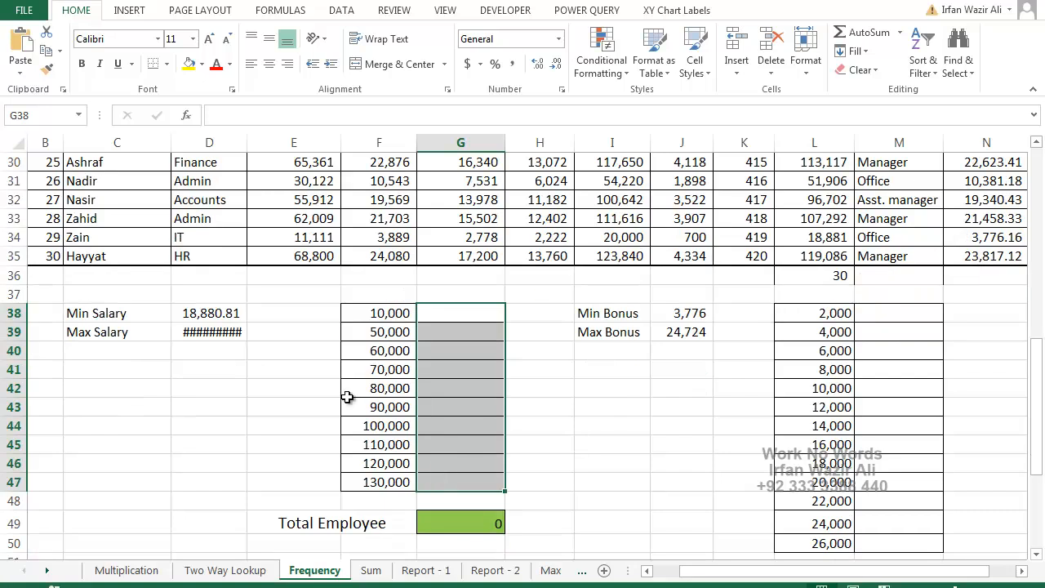
pyautogui.doubleClick(246, 142)
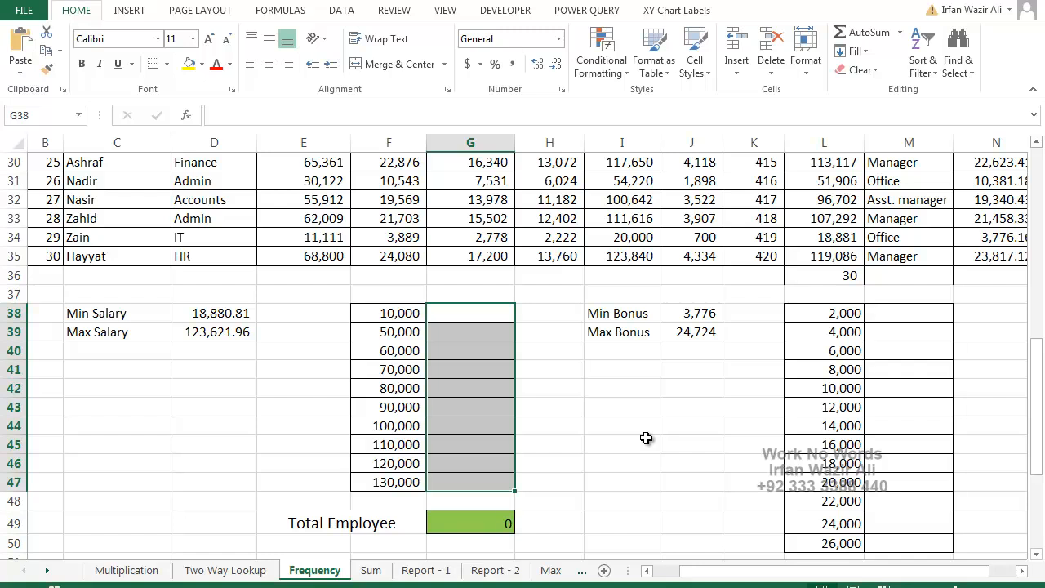
# Step: Start a FREQUENCY formula in G38 with the take-home salaries $L$6:$L$35 as the absolute data array
pyautogui.click(494, 318)
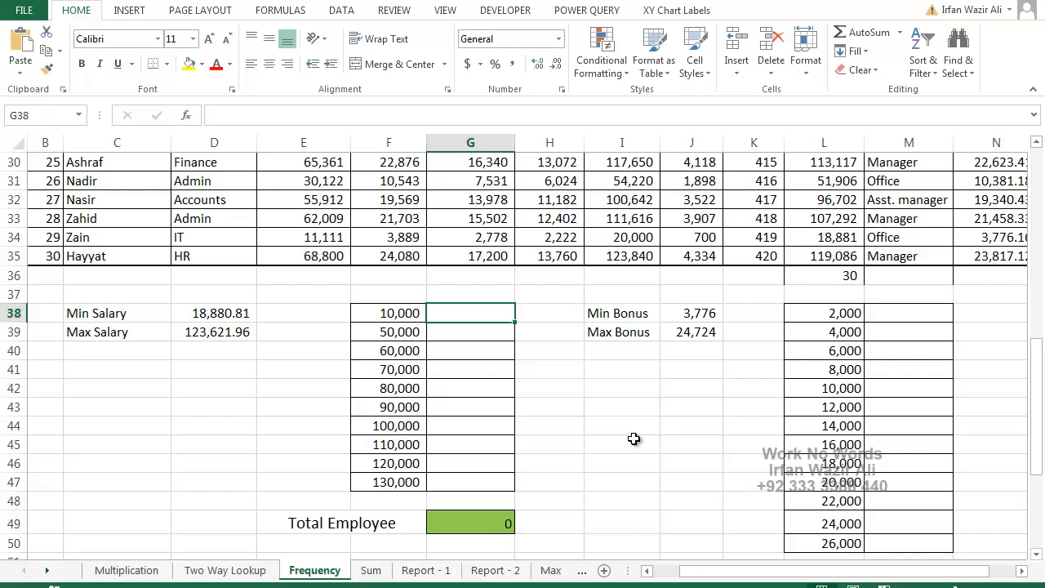
pyautogui.write('=fre')
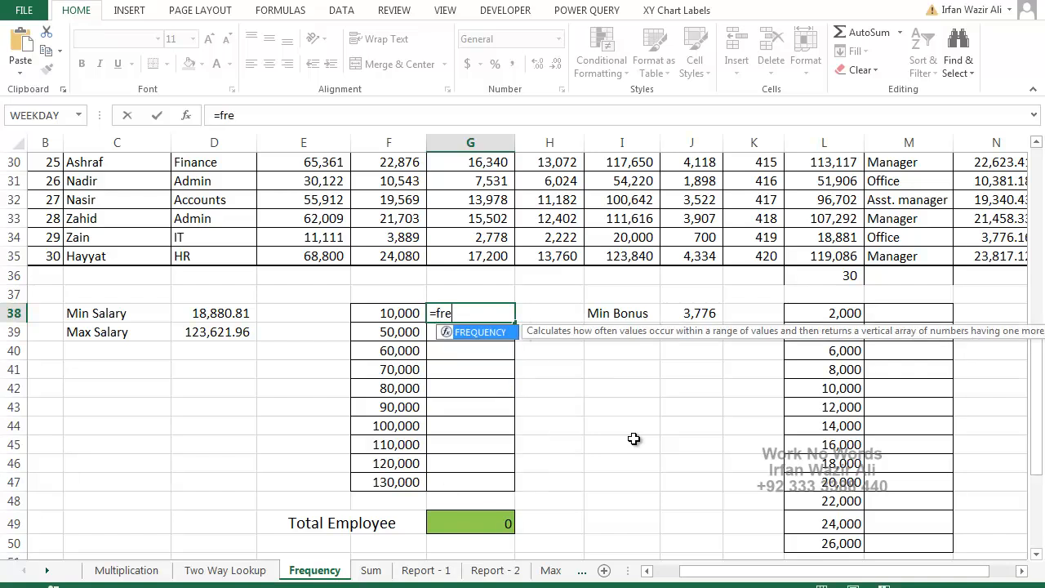
pyautogui.press('Tab')
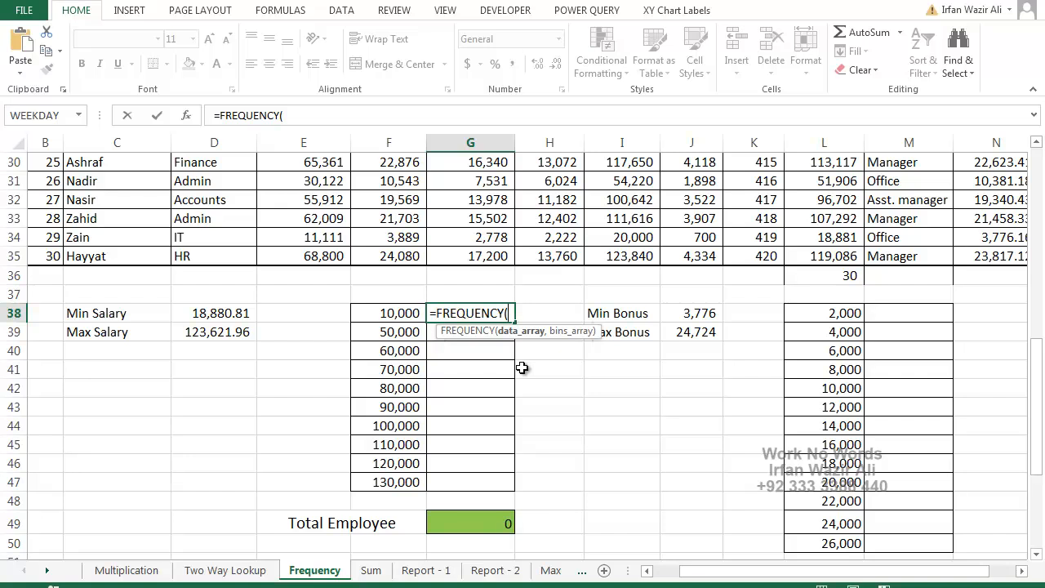
pyautogui.click(827, 255)
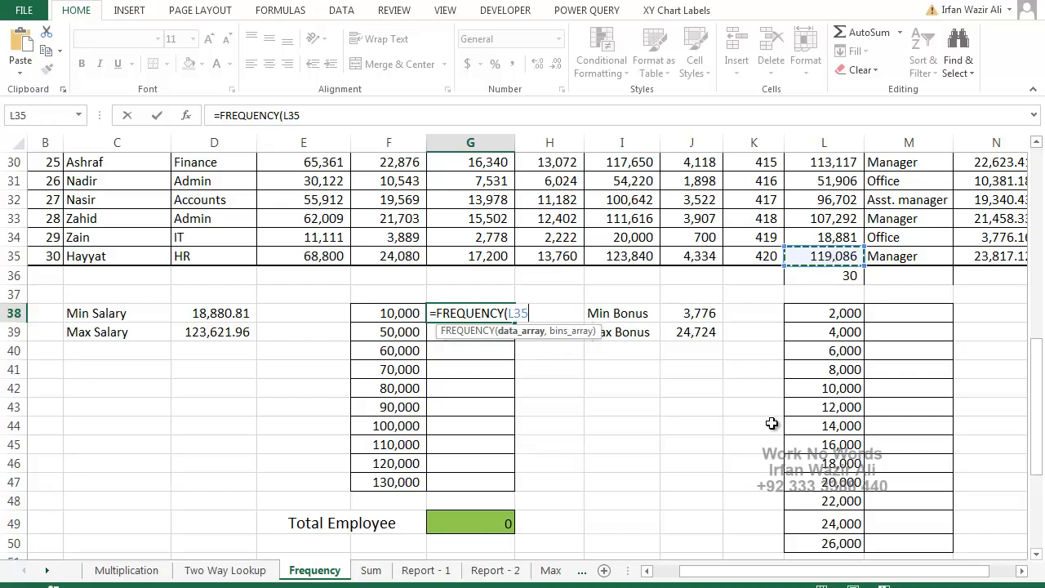
pyautogui.hotkey('ctrl', 'shift', 'Up')
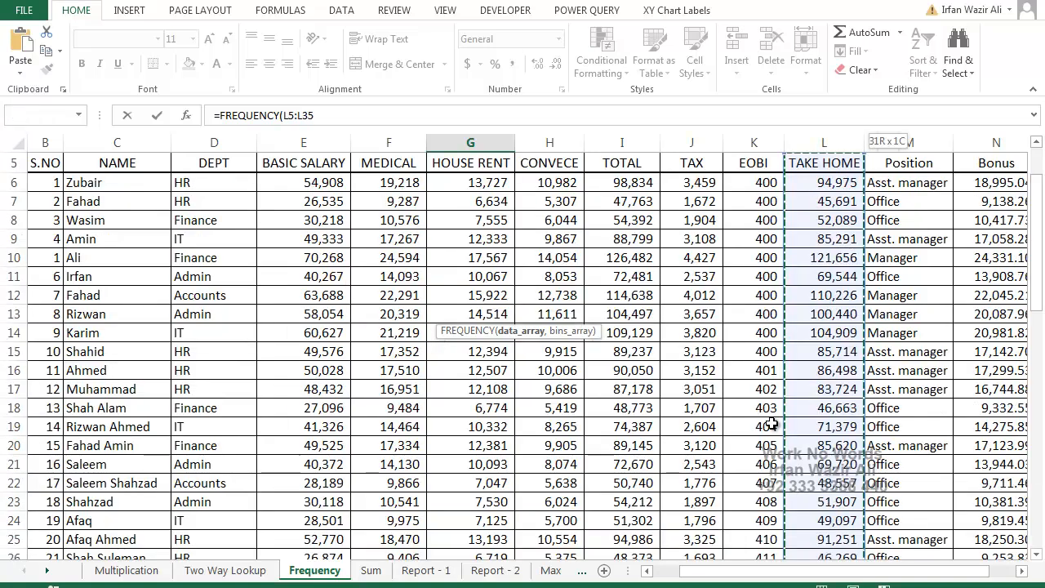
pyautogui.hotkey('shift', 'Down')
pyautogui.scroll(-5, 555, 436)
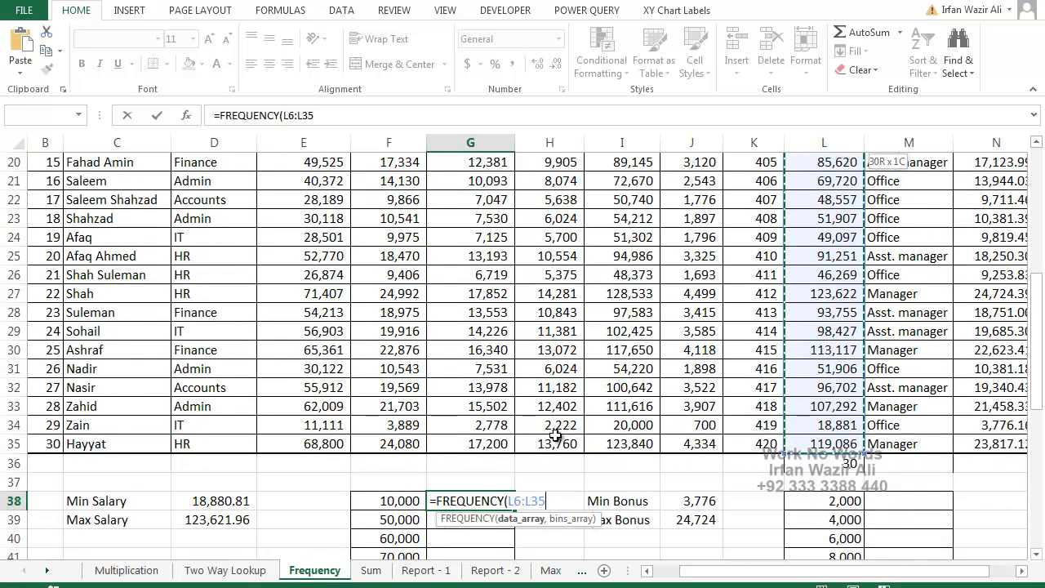
pyautogui.scroll(-3, 555, 435)
pyautogui.press('F4')
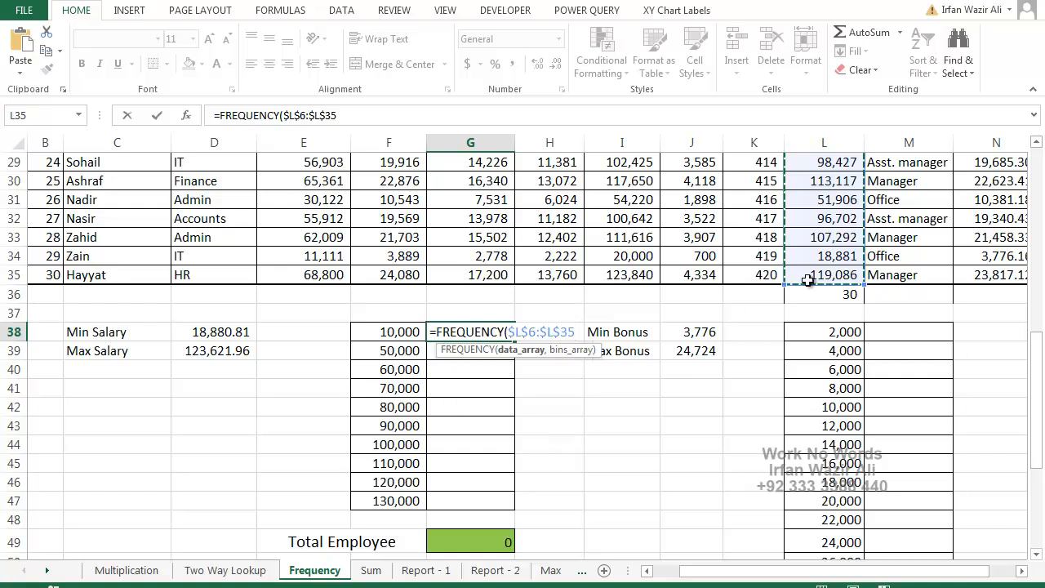
# Step: Complete the G38 formula with the salary bins $F$38:$F$47 as the absolute bins array and enter it
pyautogui.write(',')
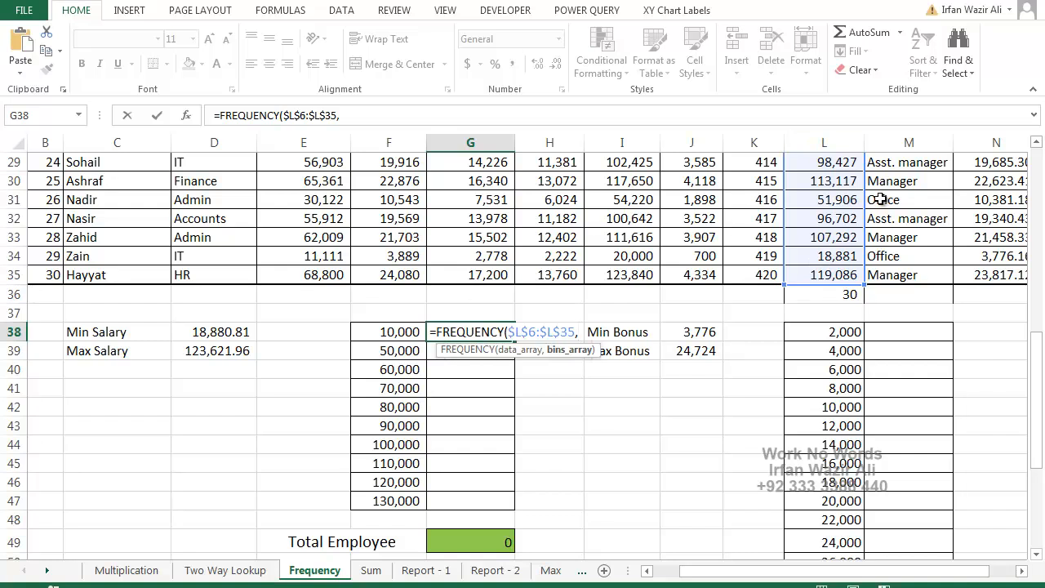
pyautogui.moveTo(387, 335); pyautogui.dragTo(385, 488)
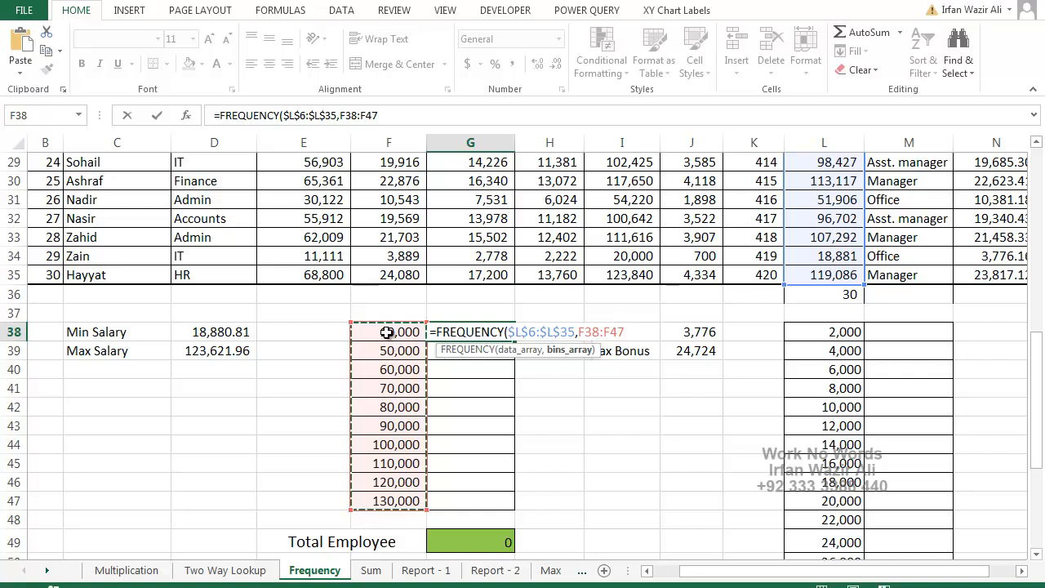
pyautogui.press('F4')
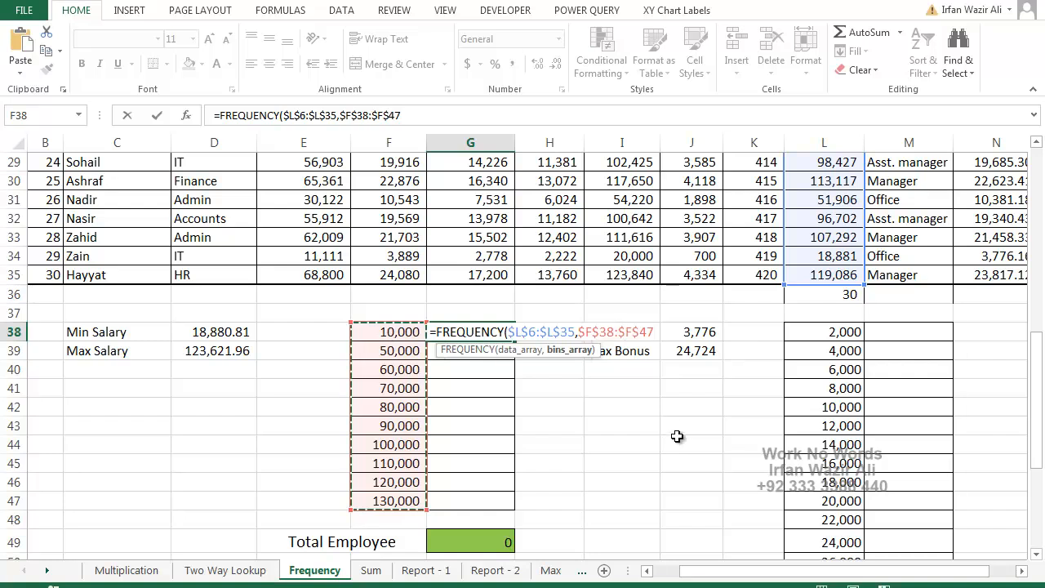
pyautogui.press('Return')
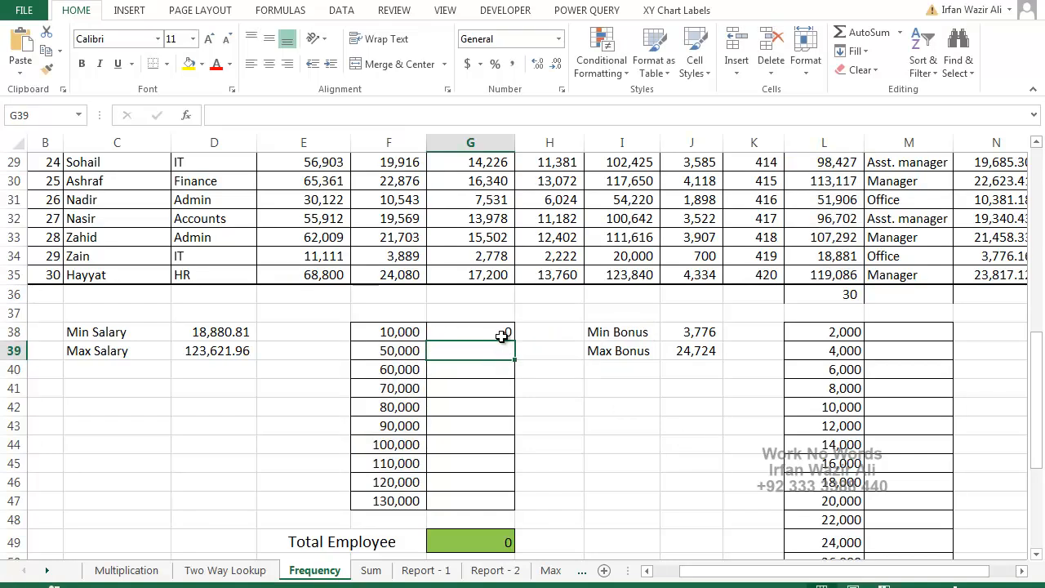
# Step: Fill the FREQUENCY formula from G38 down to G47 and re-enter the whole range as one array formula
pyautogui.click(504, 329)
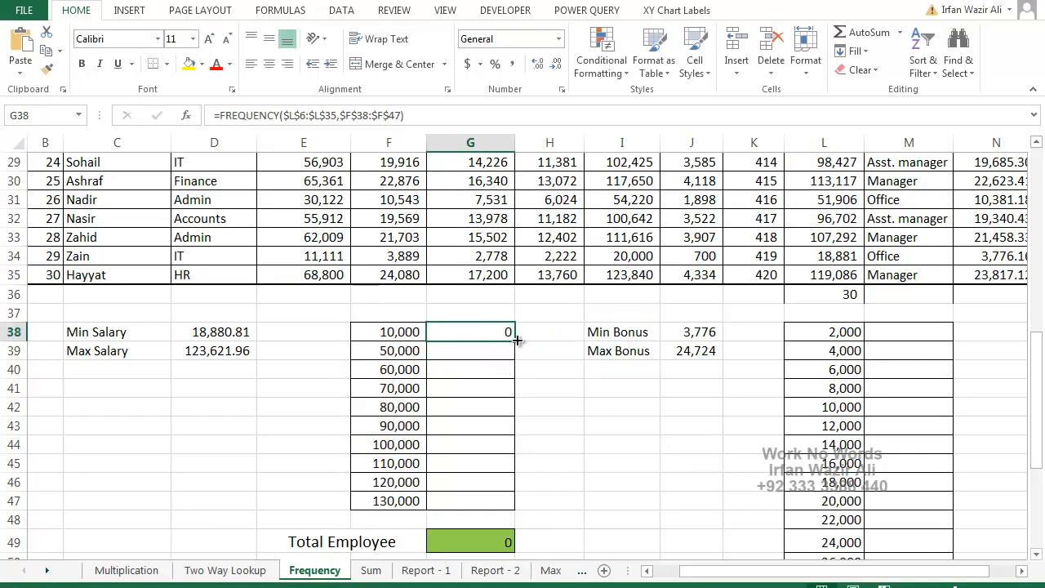
pyautogui.doubleClick(516, 340)
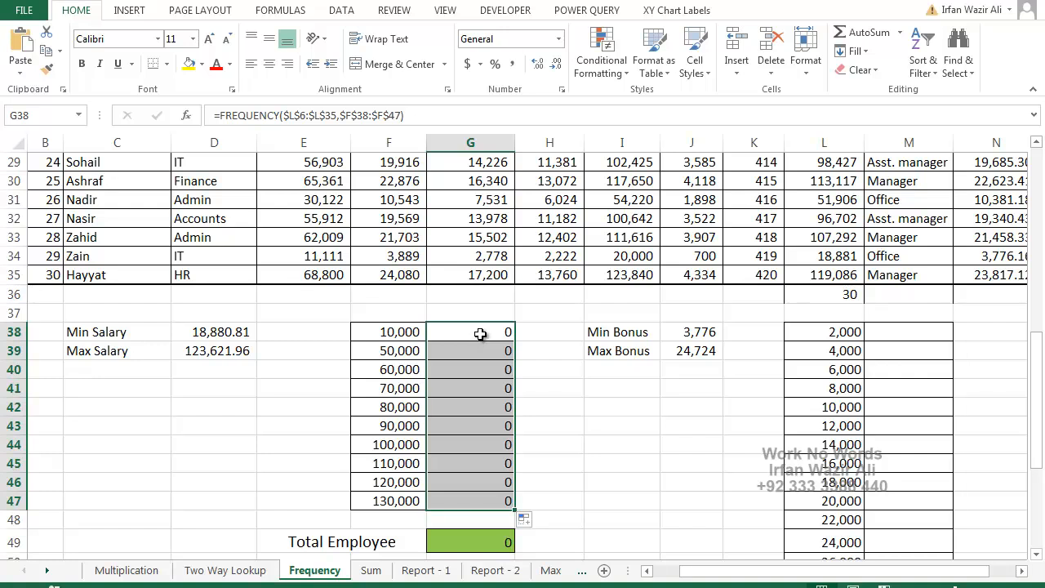
pyautogui.moveTo(480, 334); pyautogui.dragTo(487, 504)
pyautogui.press('F2')
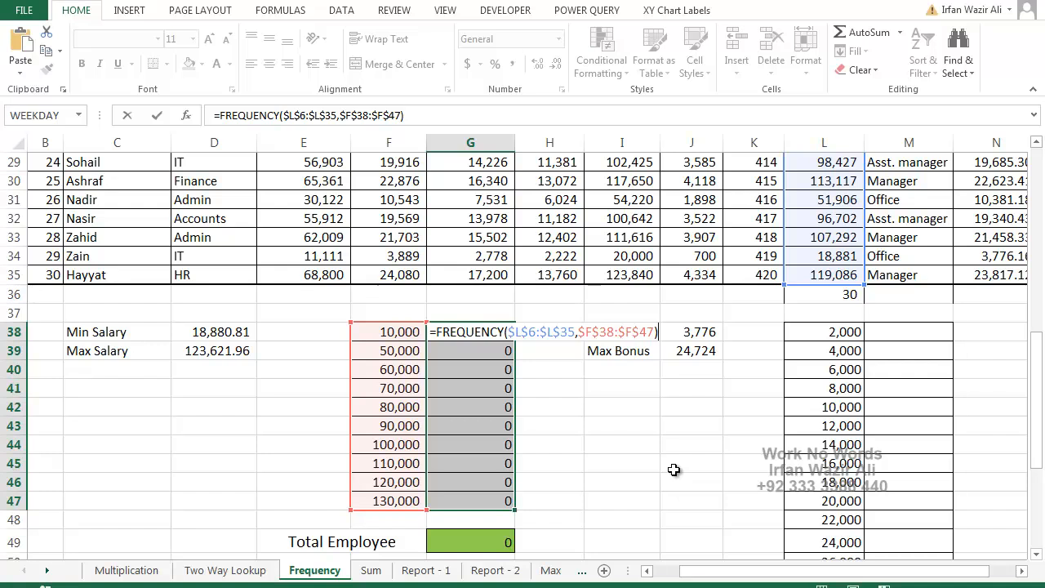
pyautogui.hotkey('ctrl', 'shift', 'Return')
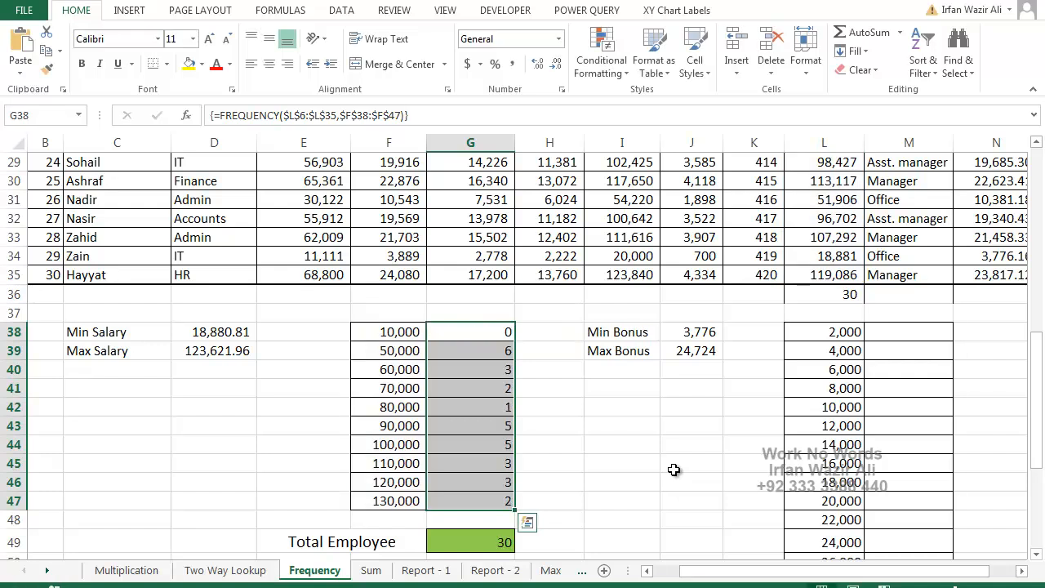
# Step: Compare the Total Employee sum in G49 with the COUNTA result in L36
pyautogui.click(548, 352)
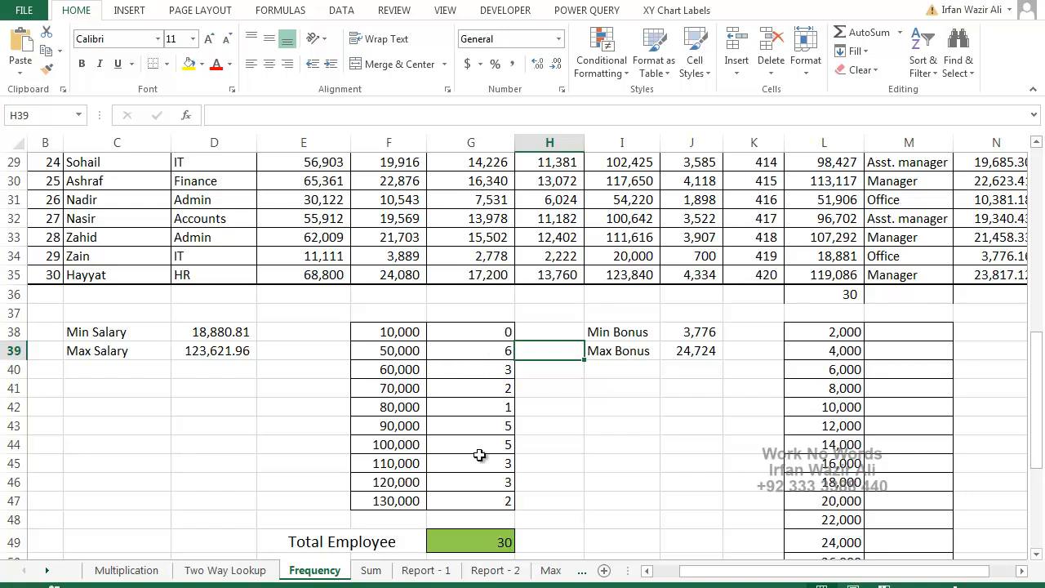
pyautogui.scroll(-1, 479, 455)
pyautogui.click(487, 483)
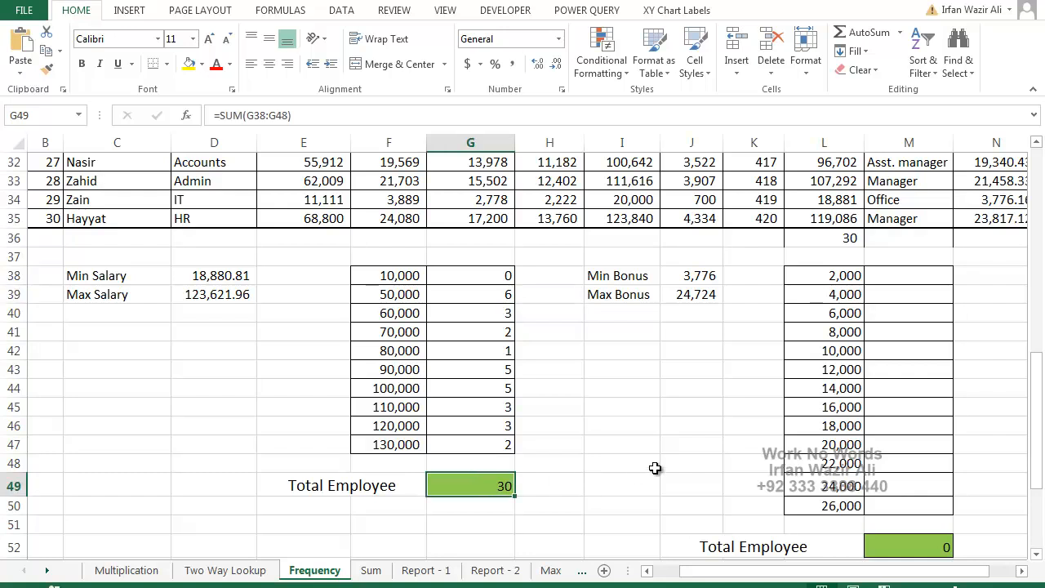
pyautogui.click(831, 238)
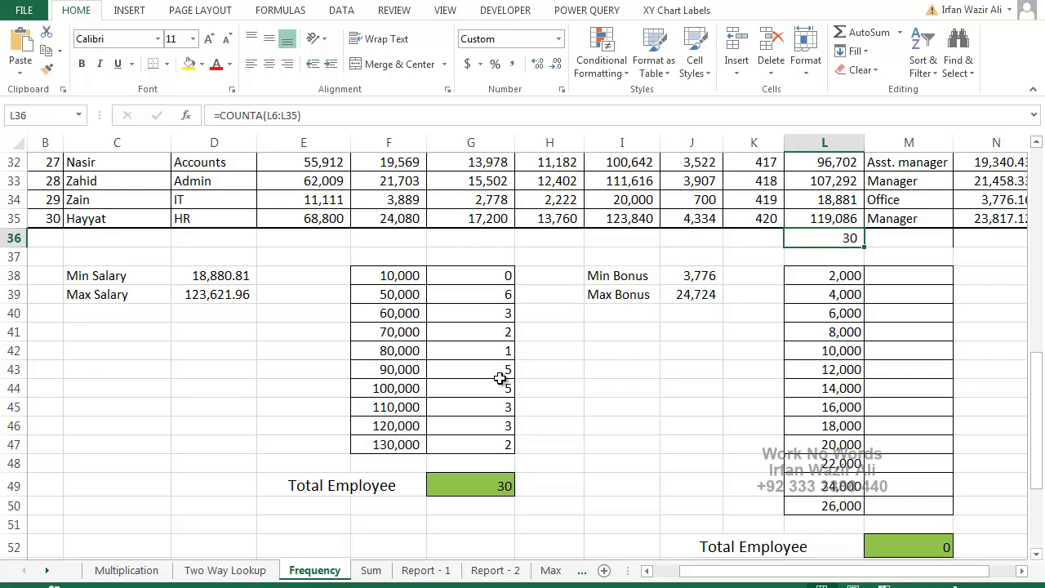
# Step: Set the first salary bin in F38 to 40000
pyautogui.click(397, 275)
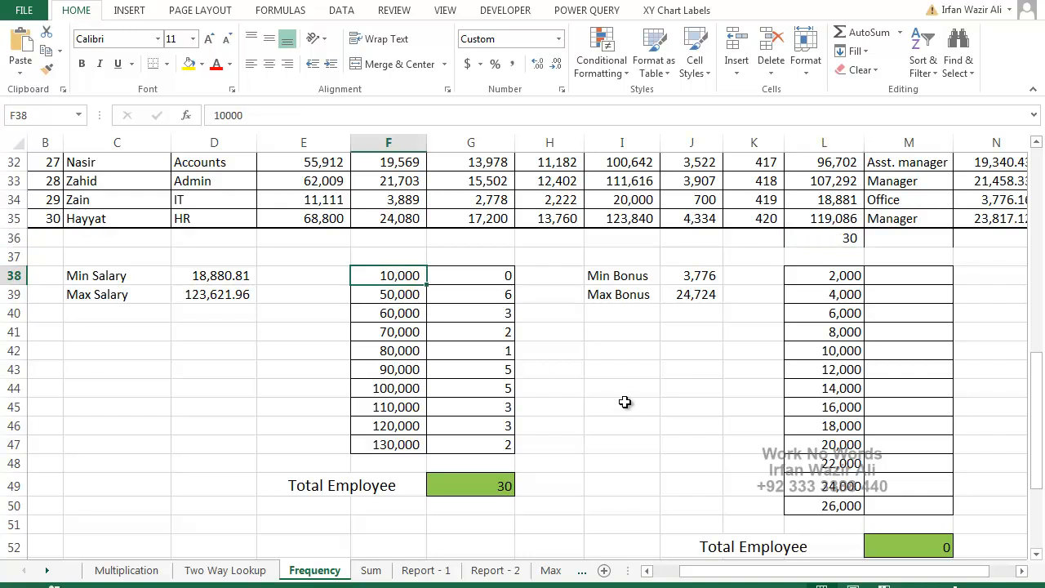
pyautogui.write('40,000')
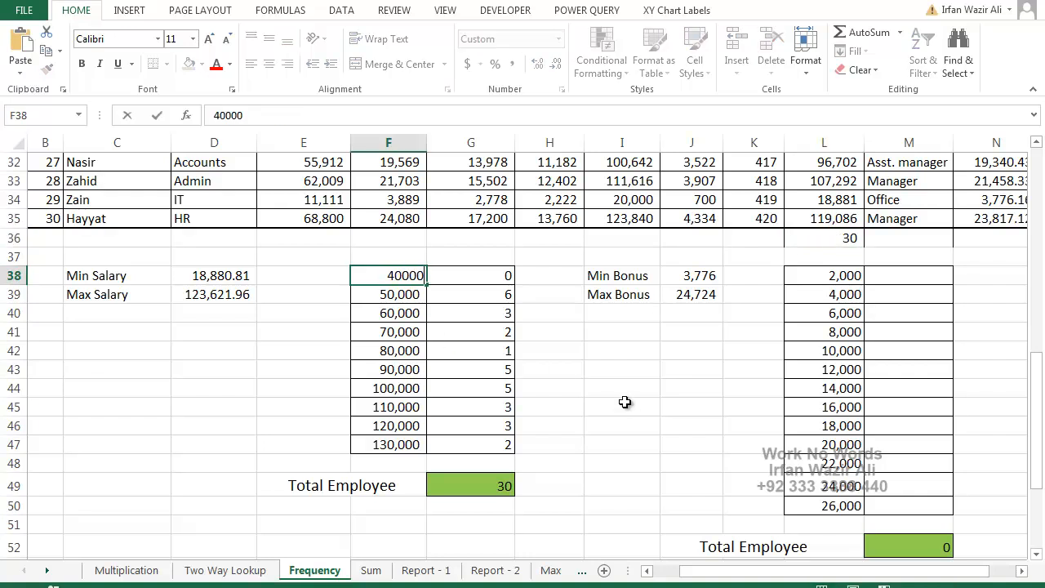
pyautogui.press('Return')
# Step: Try to delete only the count in G42 from the FREQUENCY array
pyautogui.click(503, 352)
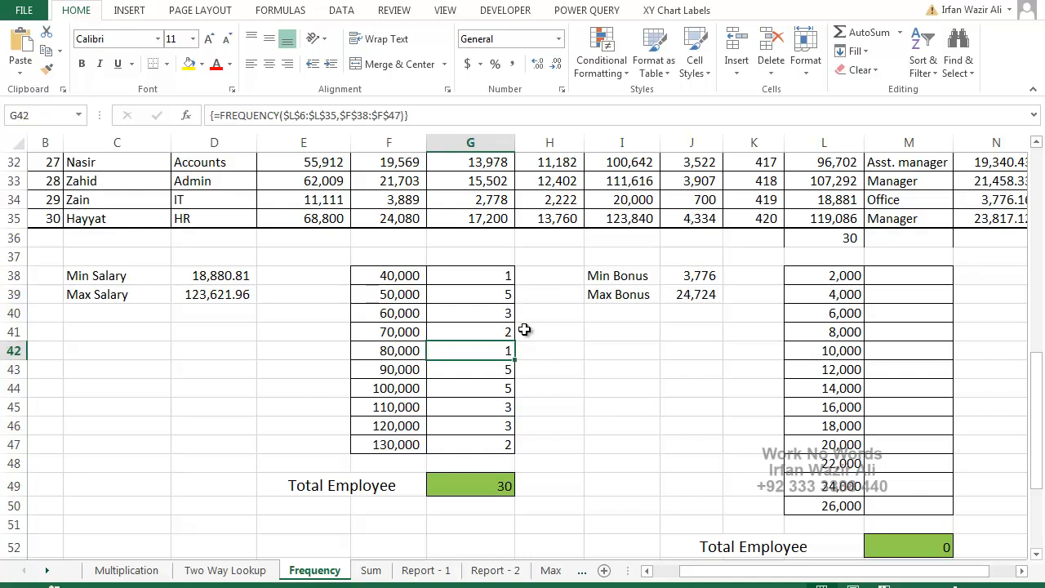
pyautogui.press('Delete')
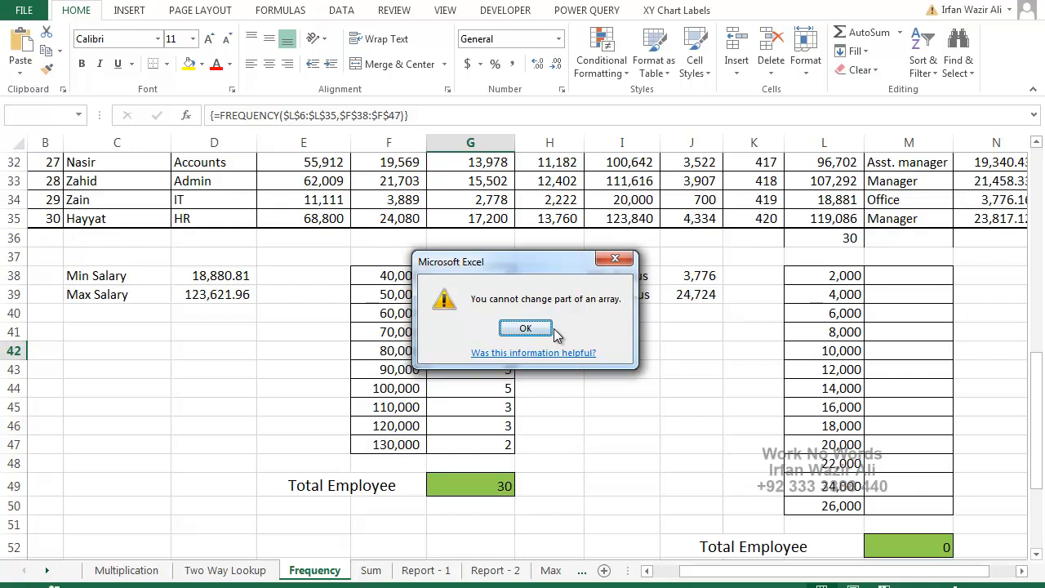
pyautogui.click(551, 329)
# Step: Clear the entire FREQUENCY array in G38:G47 and undo the deletion
pyautogui.moveTo(481, 277); pyautogui.dragTo(486, 443)
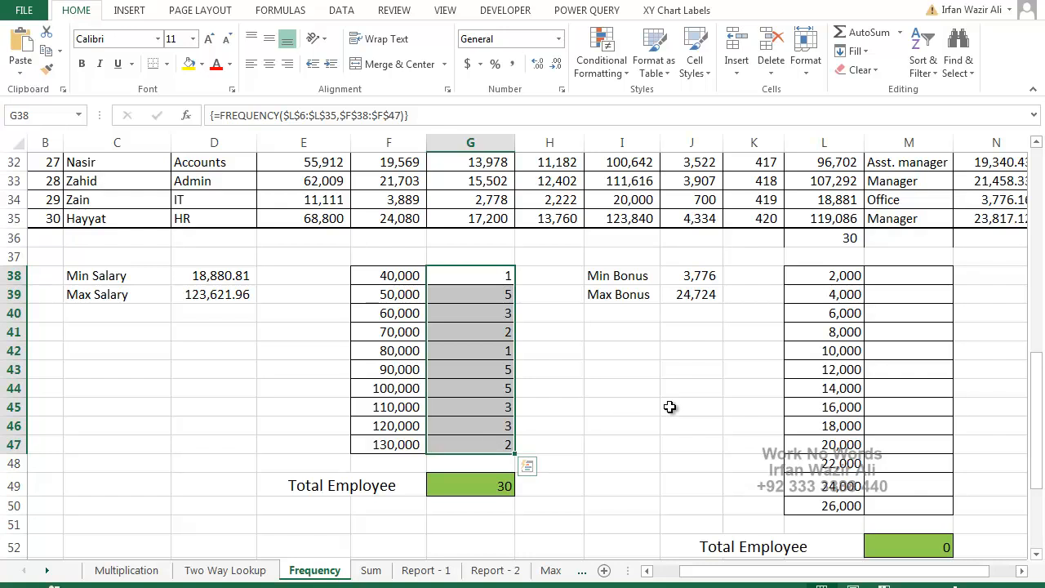
pyautogui.press('Delete')
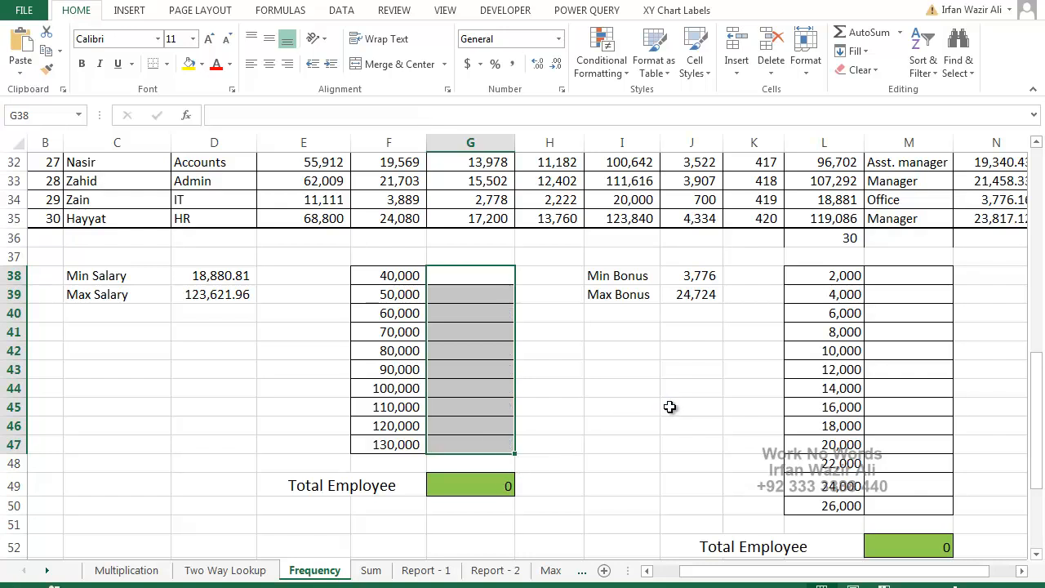
pyautogui.hotkey('ctrl', 'z')
# Step: Try to delete the single array cell G43 beside the 90,000 bin
pyautogui.click(485, 368)
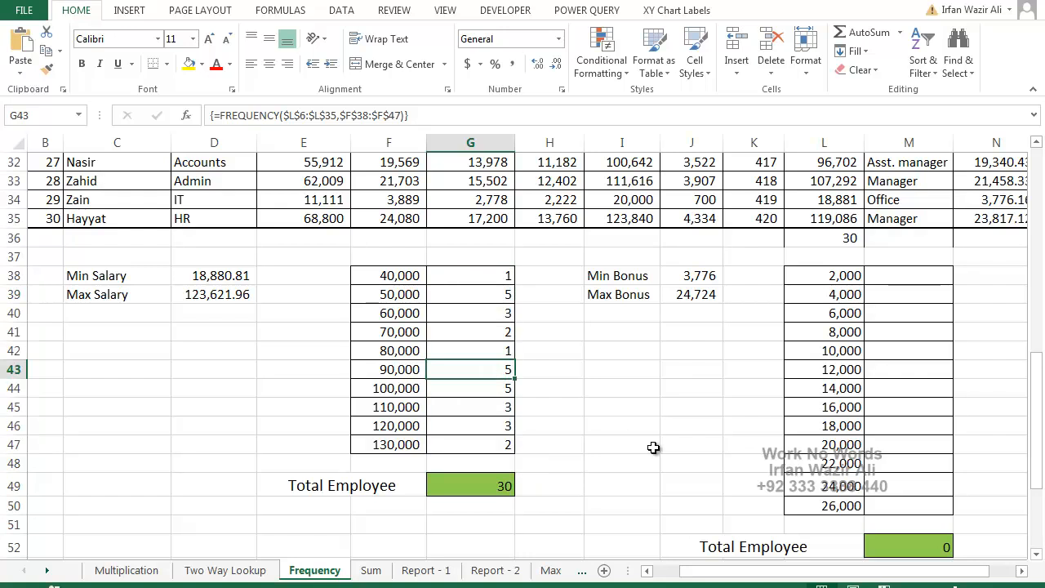
pyautogui.press('Delete')
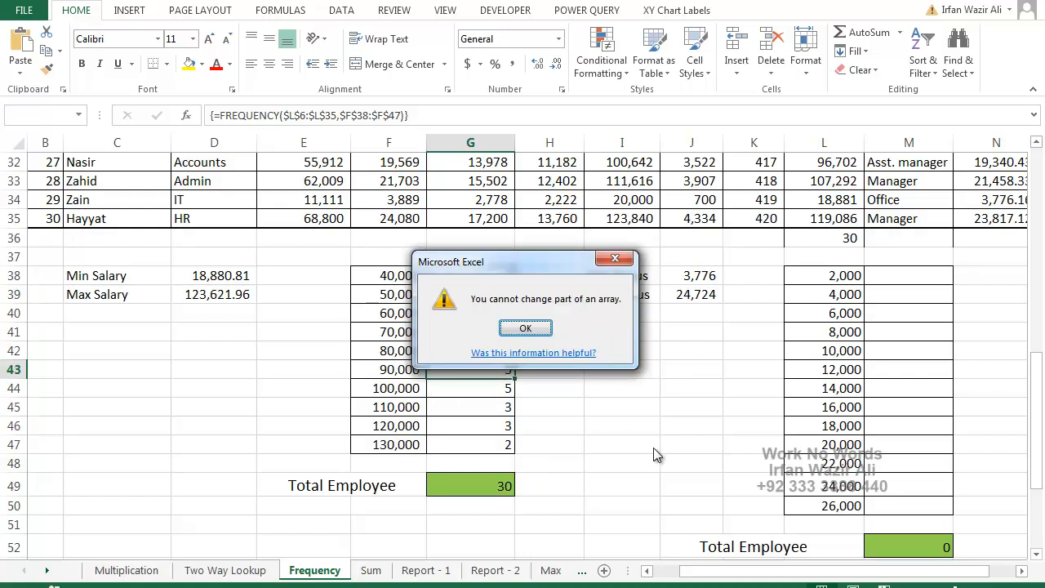
pyautogui.press('Return')
# Step: Reopen the FREQUENCY formula for the whole range G38:G47 and re-enter it as an array formula
pyautogui.moveTo(486, 276); pyautogui.dragTo(485, 438)
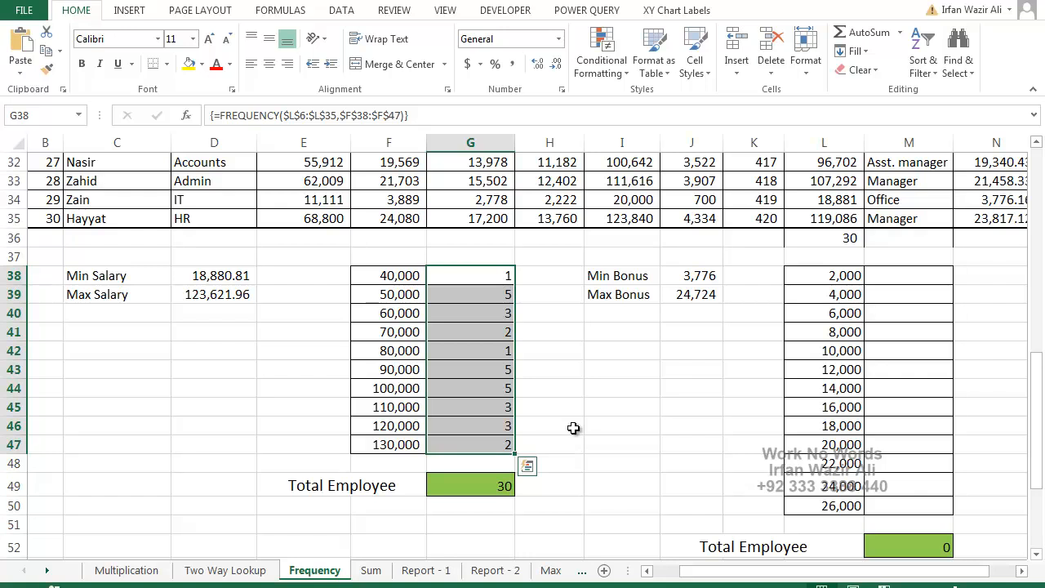
pyautogui.press('F2')
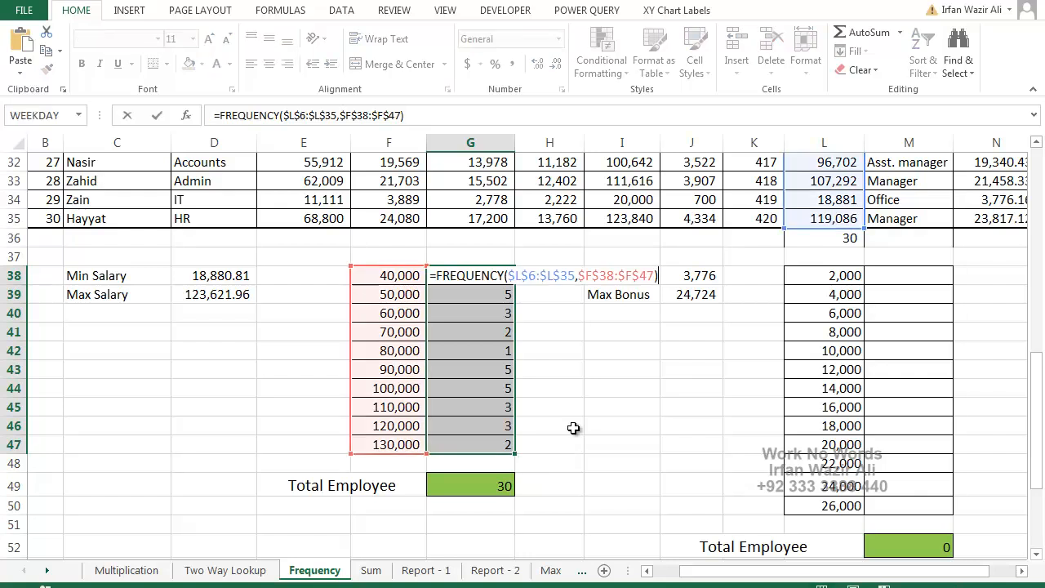
pyautogui.hotkey('ctrl', 'shift', 'Return')
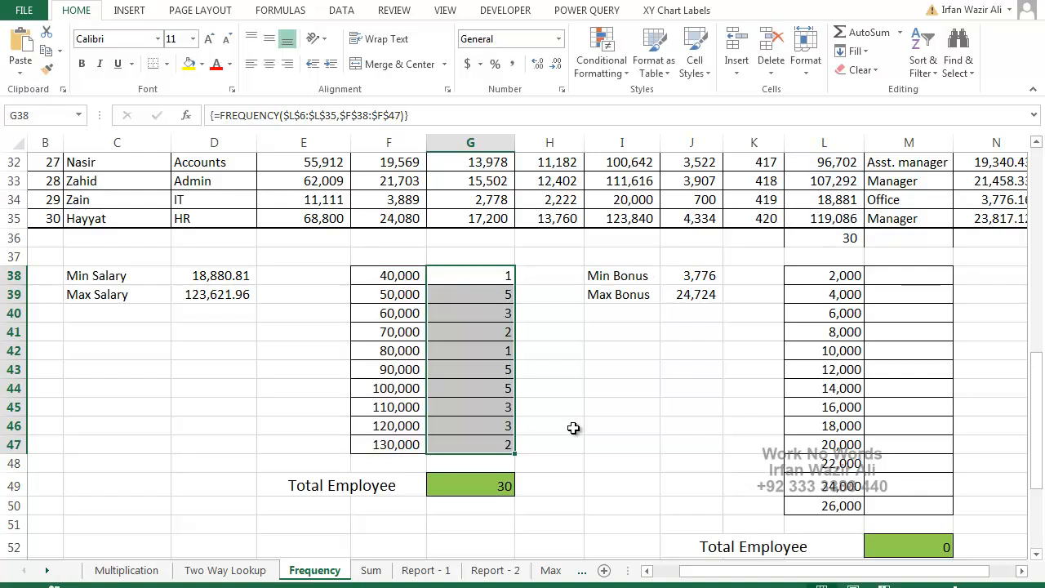
# Step: Start a FREQUENCY formula in M38 beside the 2,000 bonus bin, using the Bonus values $N$6:$N$35 as the absolute data array
pyautogui.click(1022, 576)
pyautogui.click(1022, 576)
pyautogui.click(1022, 575)
pyautogui.click(1022, 576)
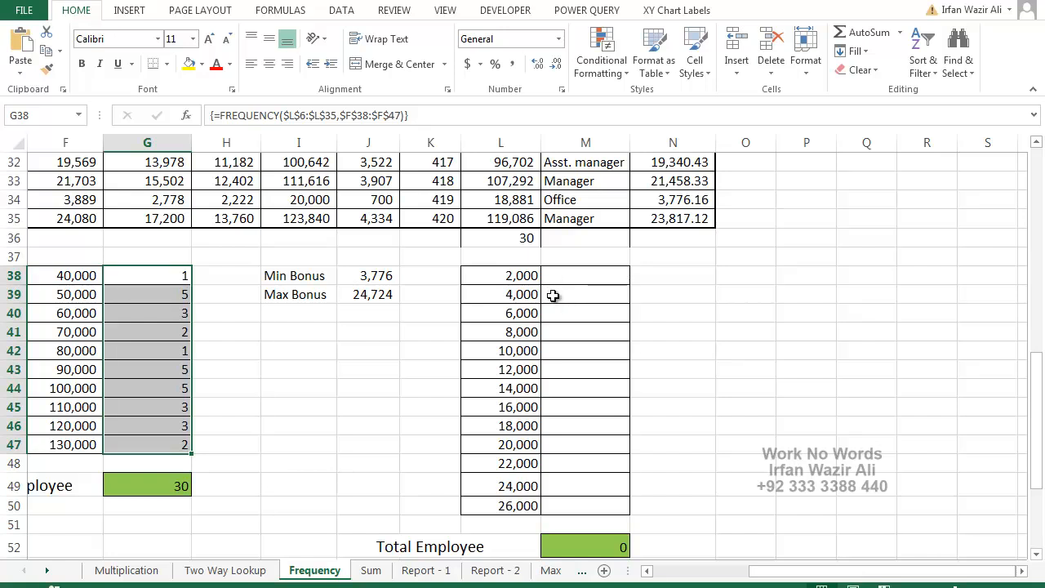
pyautogui.click(593, 279)
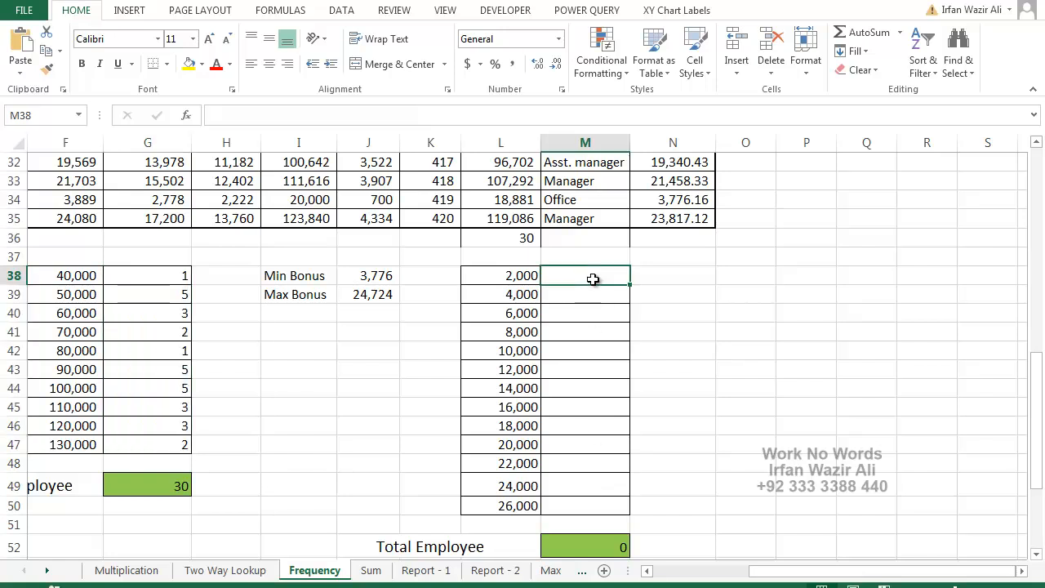
pyautogui.write('=')
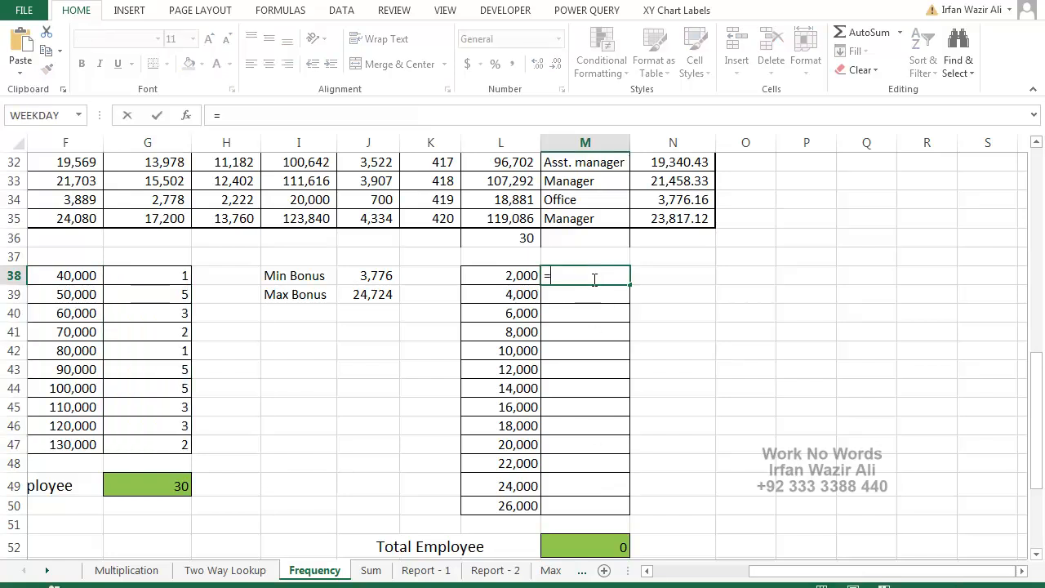
pyautogui.write('freq')
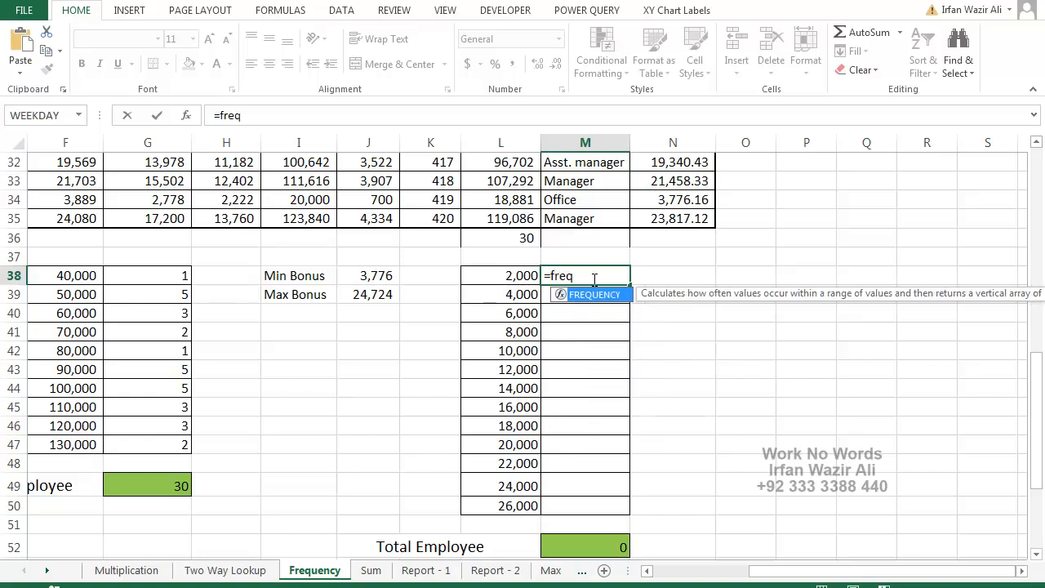
pyautogui.press('Tab')
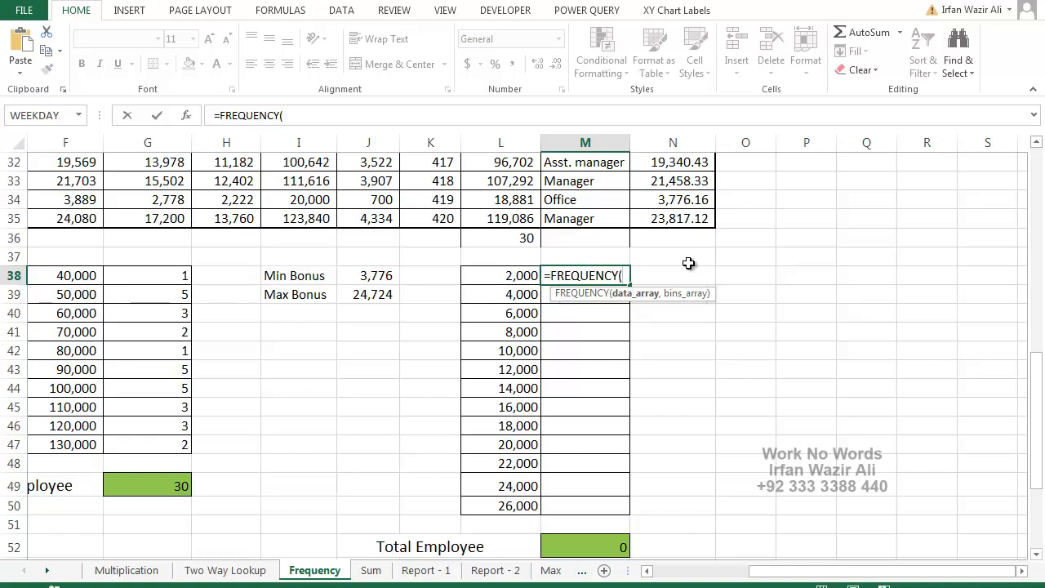
pyautogui.click(679, 226)
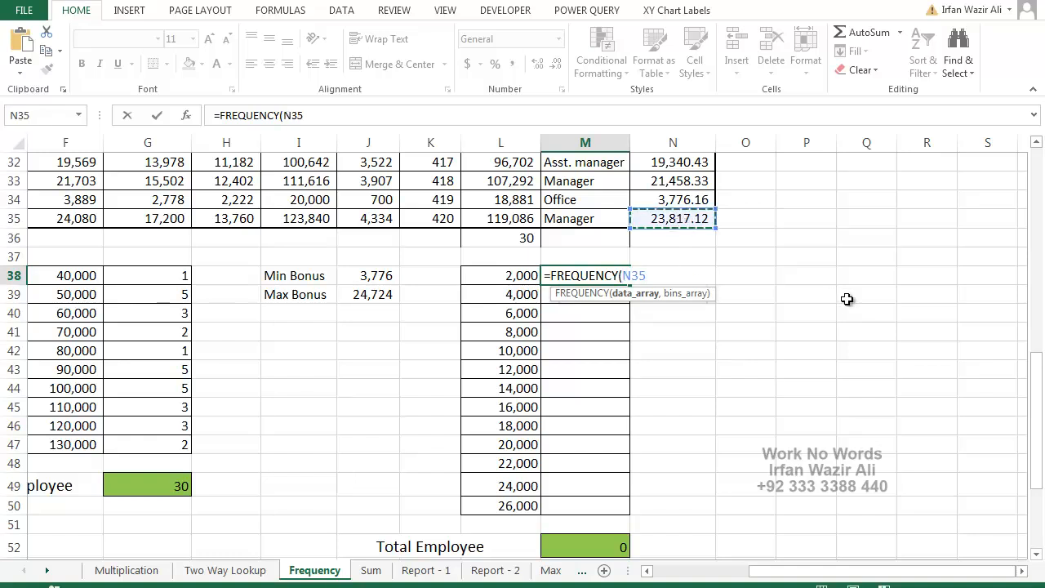
pyautogui.hotkey('ctrl', 'shift', 'Up')
pyautogui.hotkey('shift', 'Down')
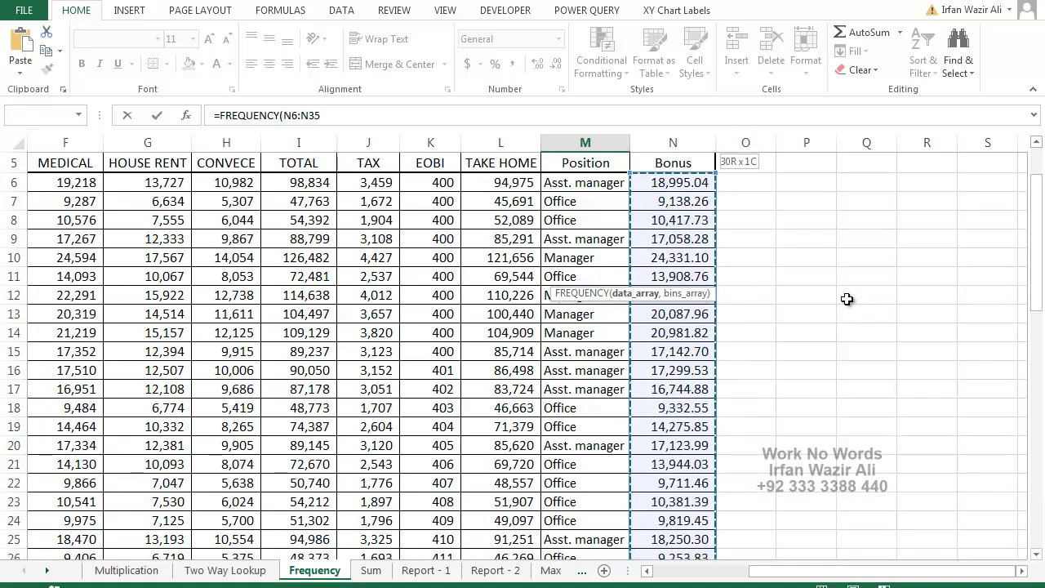
pyautogui.press('F4')
# Step: Add the bonus bins $L$38:$L$50 as the absolute bins array and enter the M38 formula as an array formula
pyautogui.scroll(-2, 666, 360)
pyautogui.write(',')
pyautogui.moveTo(518, 241); pyautogui.dragTo(513, 470)
pyautogui.press('F4')
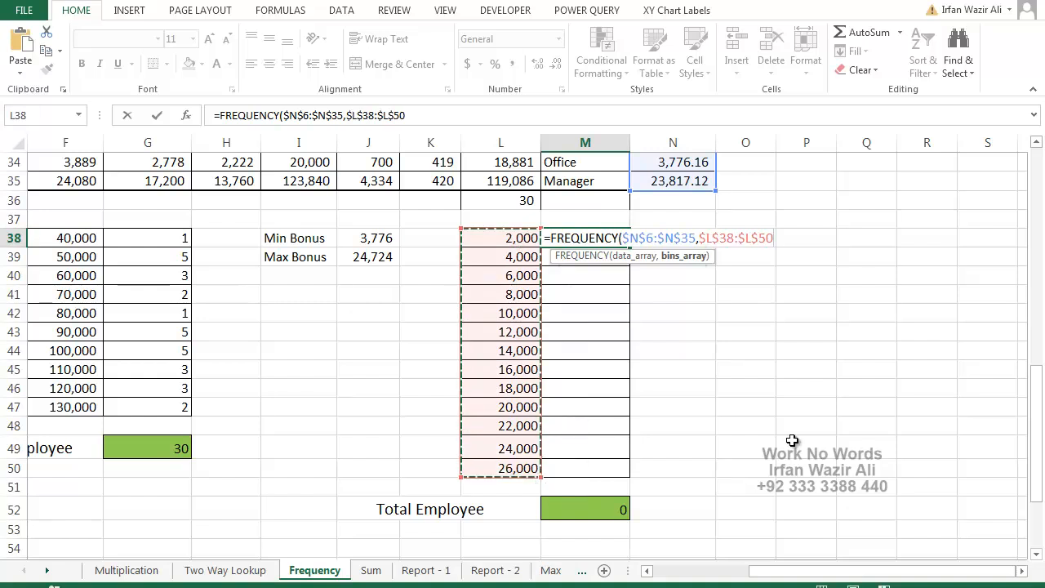
pyautogui.hotkey('ctrl', 'shift', 'Return')
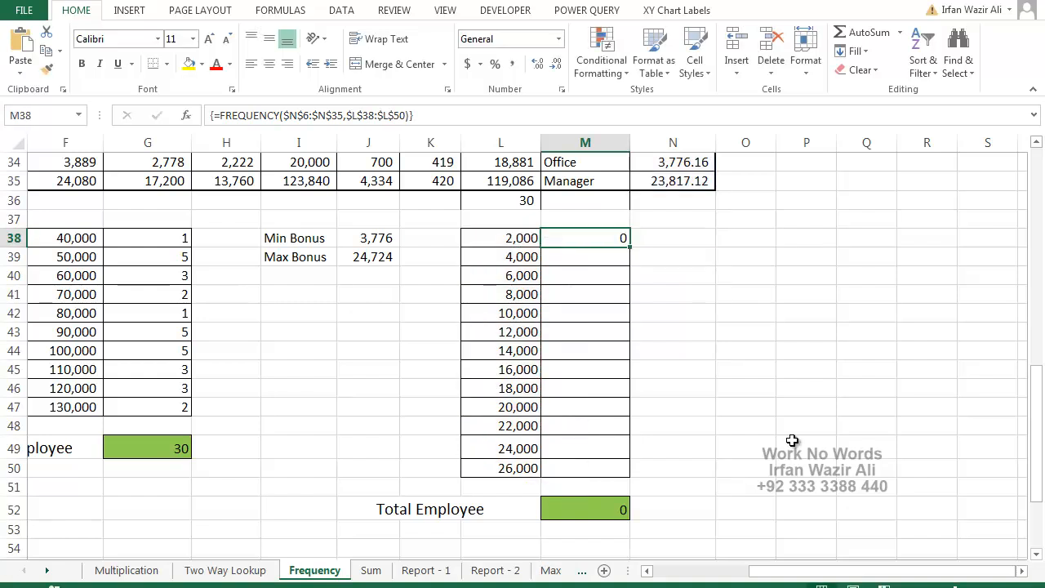
# Step: Extend the bonus FREQUENCY formula over M38:M50 by re-entering it as an array formula for the whole range
pyautogui.moveTo(612, 237); pyautogui.dragTo(612, 463)
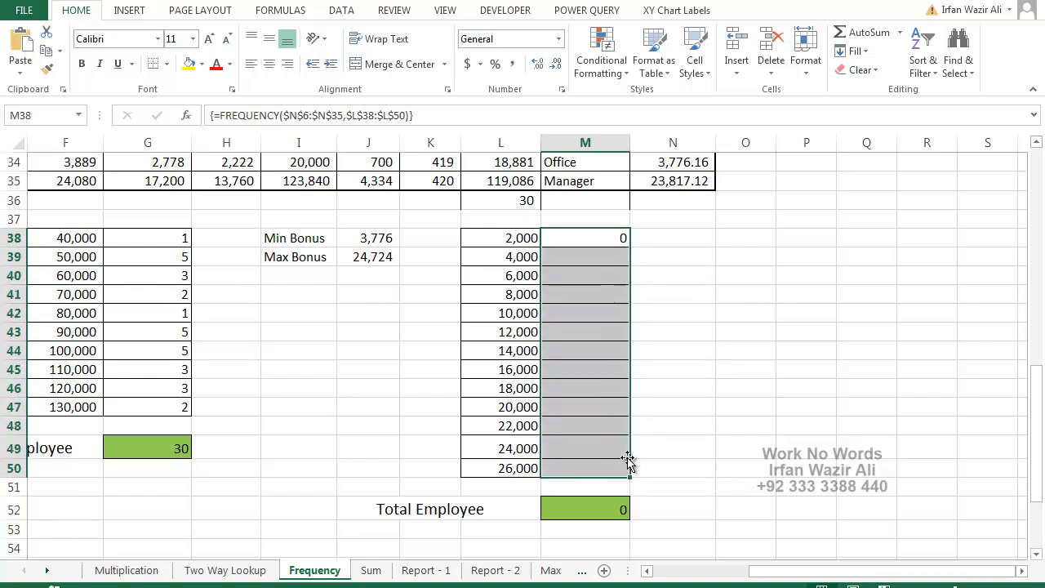
pyautogui.press('F2')
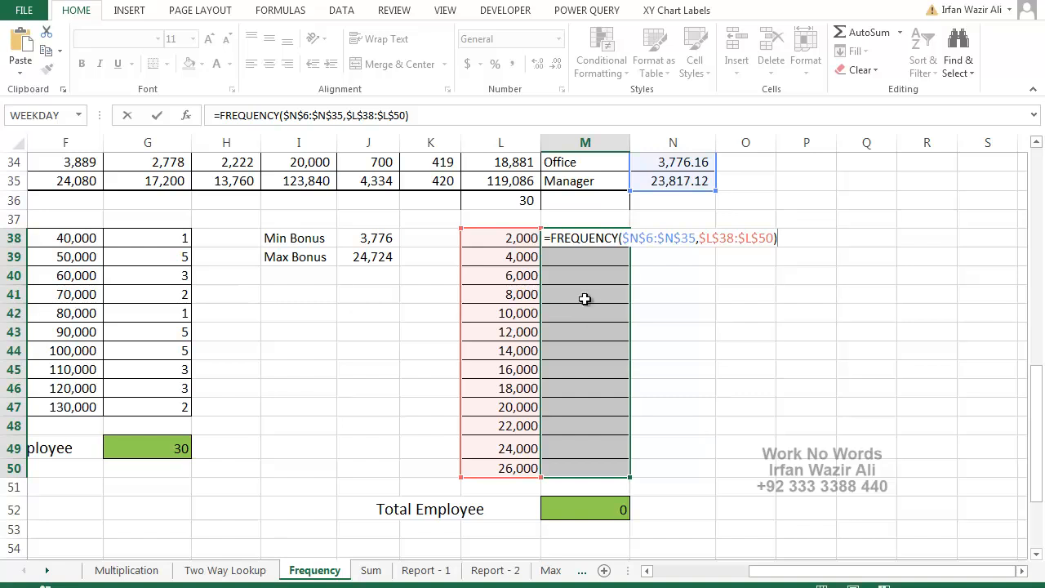
pyautogui.hotkey('ctrl', 'shift', 'Return')
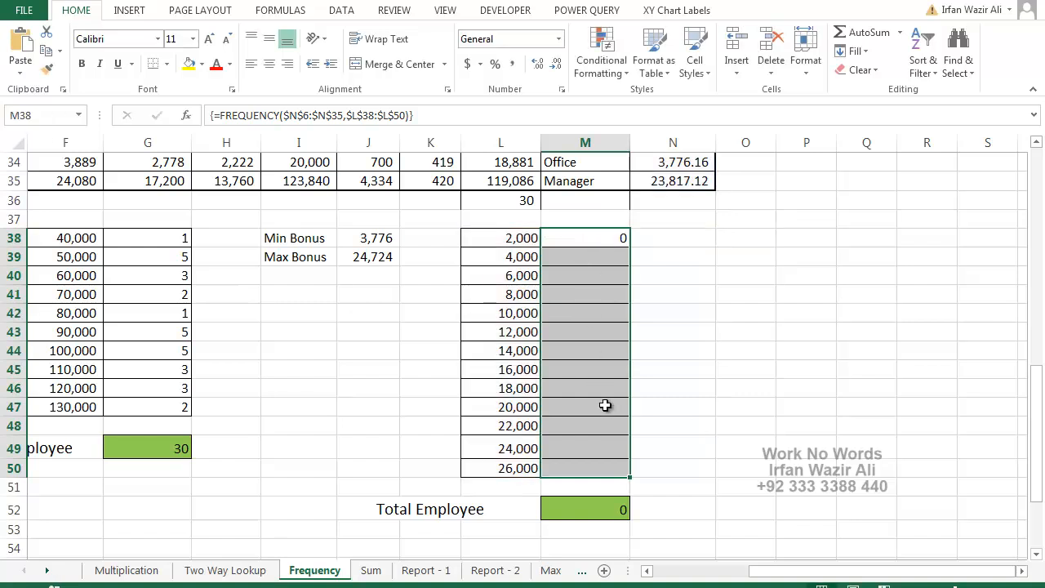
pyautogui.press('F2')
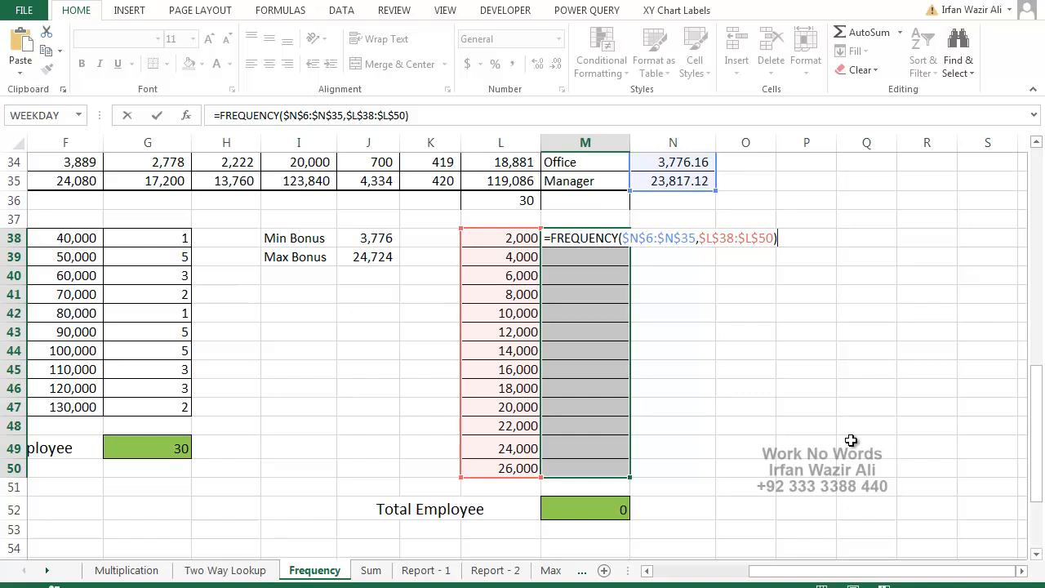
pyautogui.hotkey('ctrl', 'shift', 'Return')
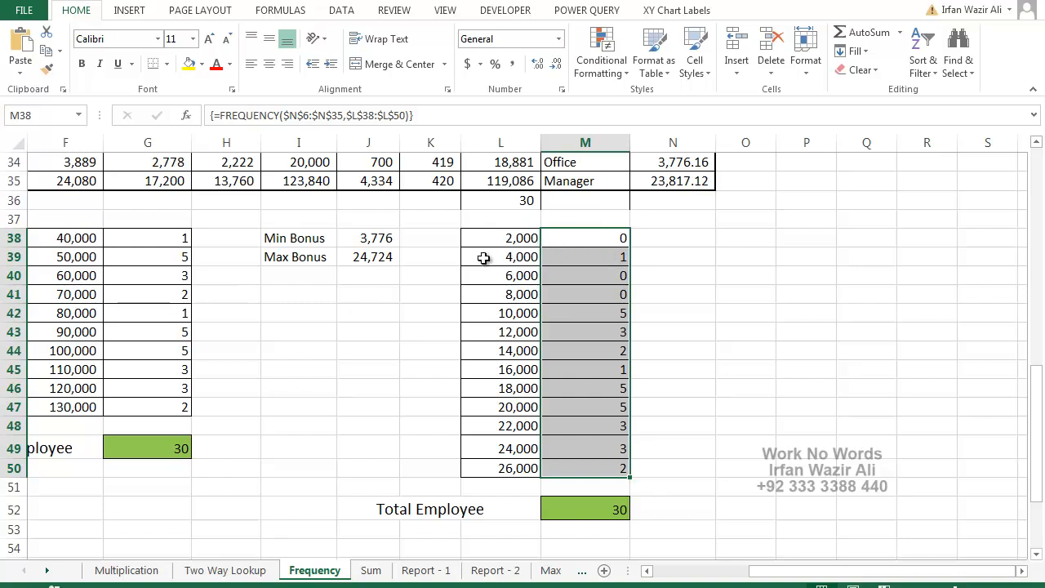
# Step: Check the Total Employee sum in M52 against the employee count in L36
pyautogui.click(618, 508)
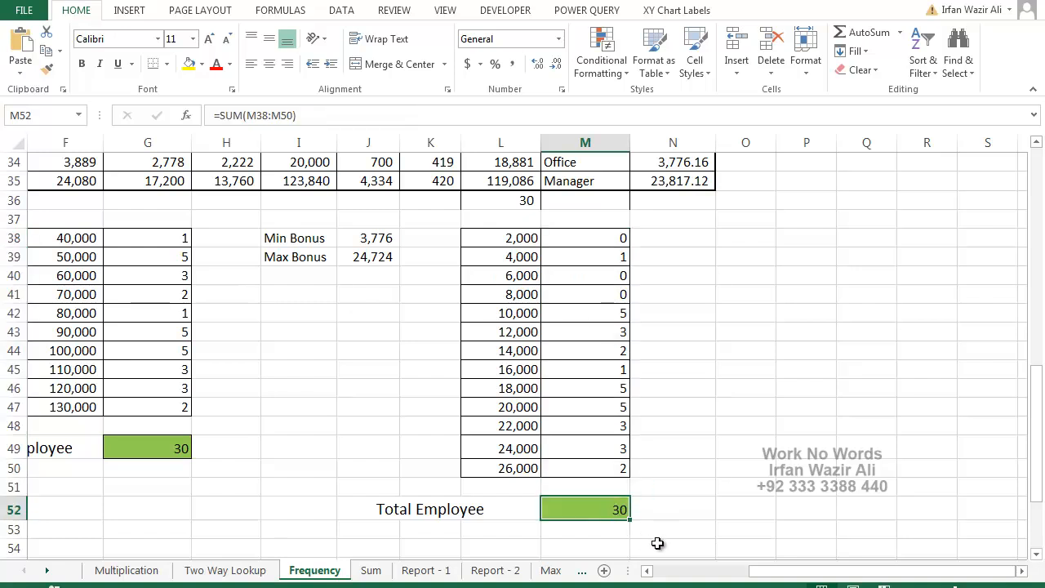
pyautogui.click(535, 200)
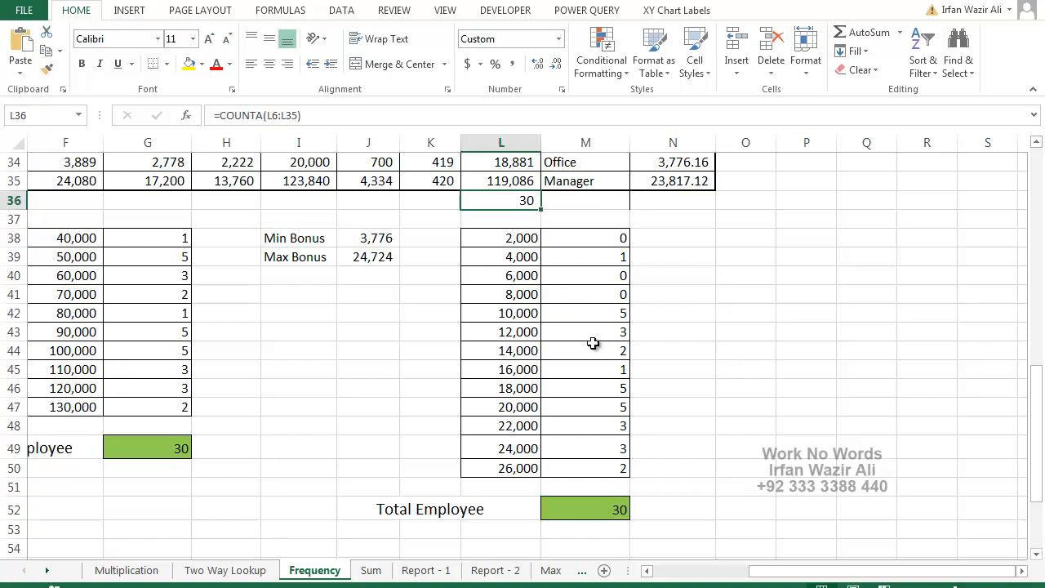